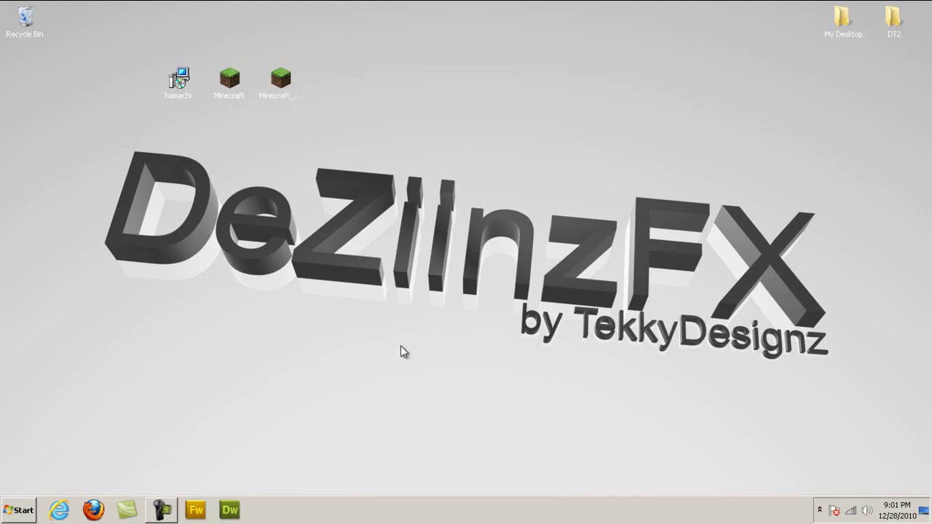
- Point out the Minecraft and Minecraft_Server shortcuts on the desktop
left_click_drag(400, 345, 519, 464)
left_click(229, 80)
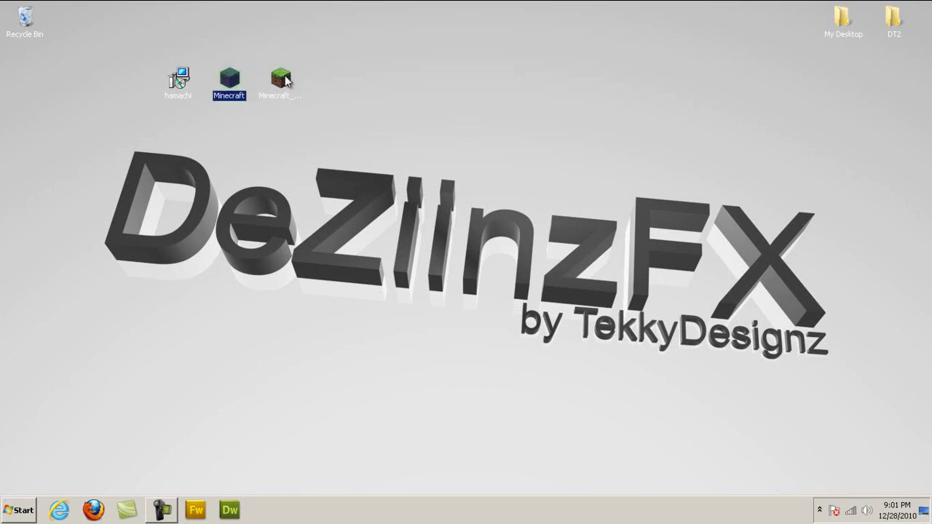
left_click(282, 78)
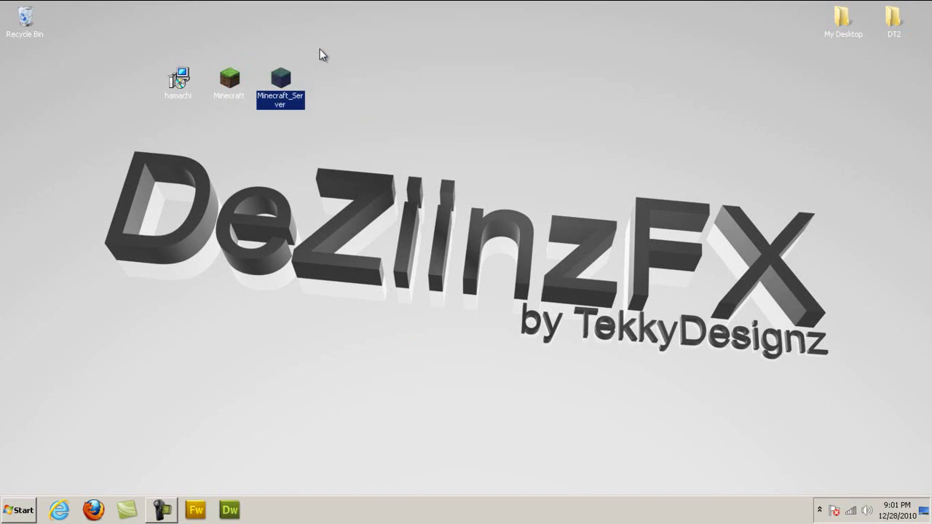
- Load the LogMeIn Hamachi download page in Firefox from the pasted link
left_click(94, 510)
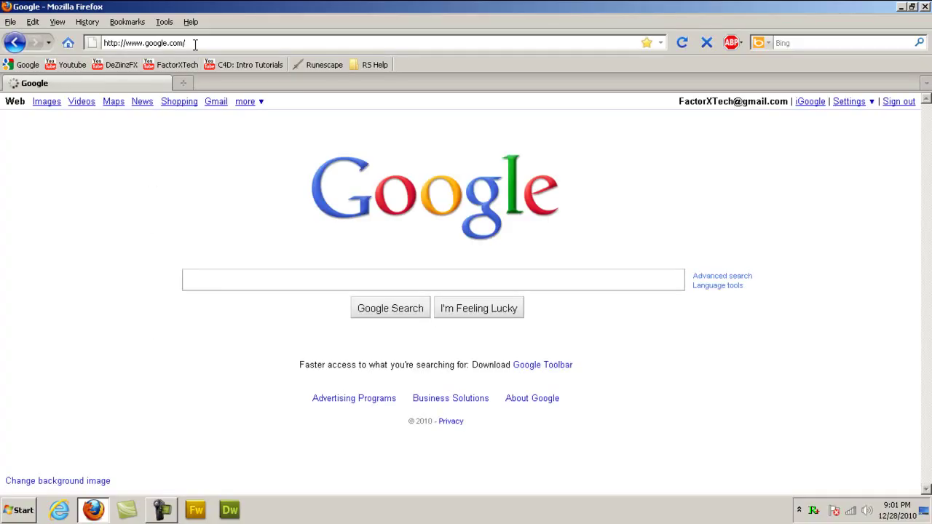
left_click(195, 44)
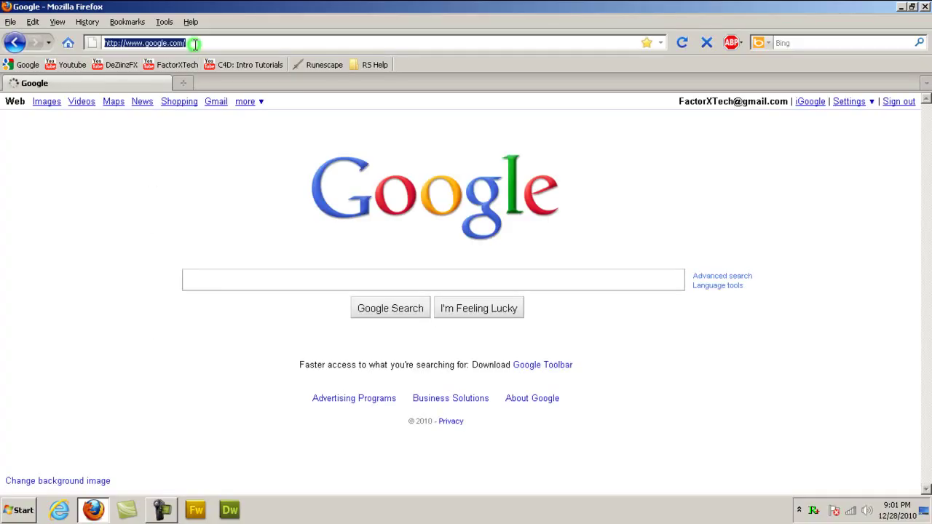
type("https://secure.logmein.com/products/hamachi2/download.aspx")
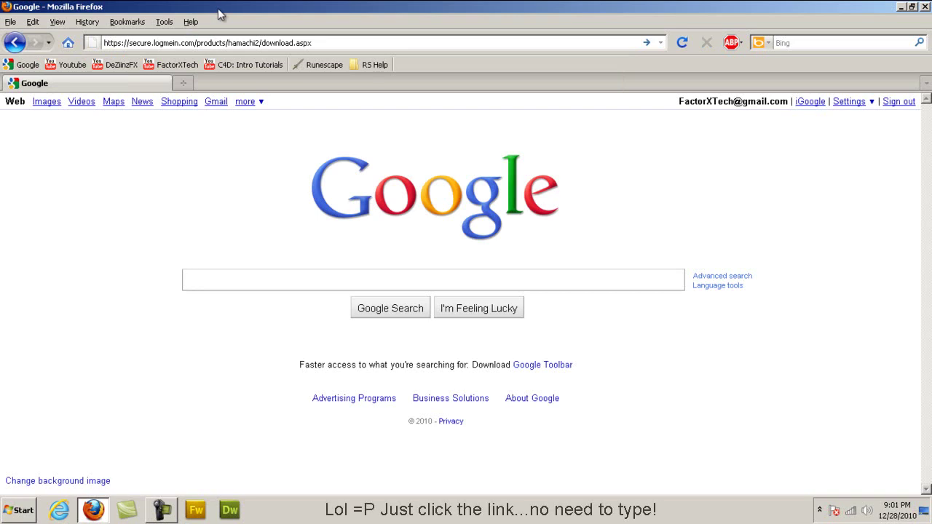
left_click(186, 42)
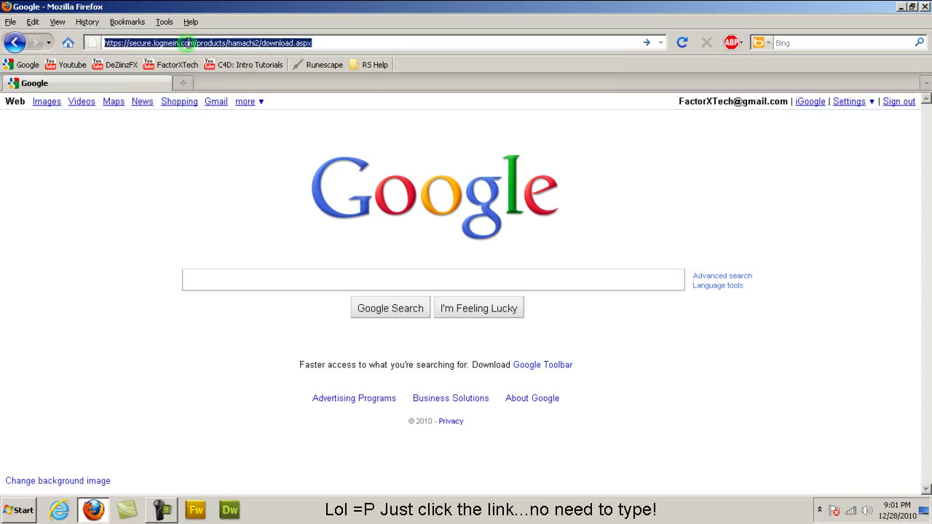
key("Return")
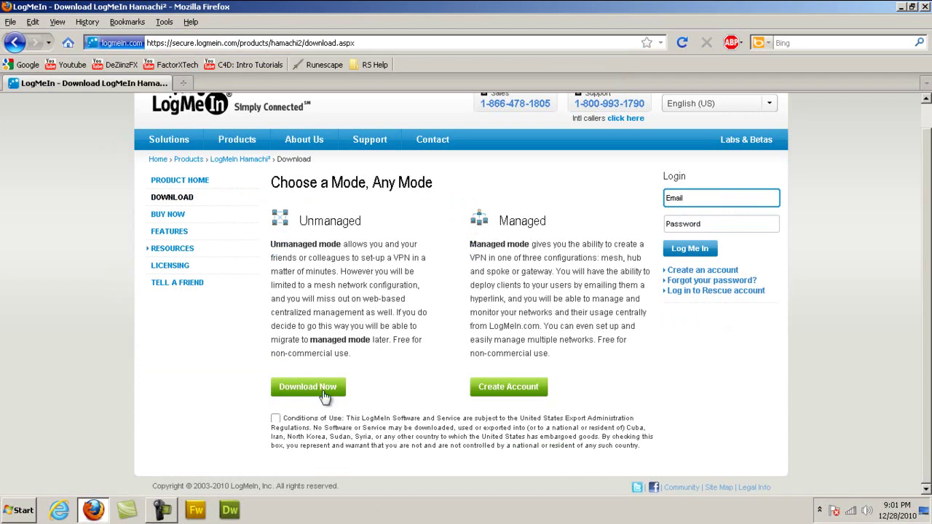
- Accept the conditions of use and save the hamachi.msi installer
left_click(275, 418)
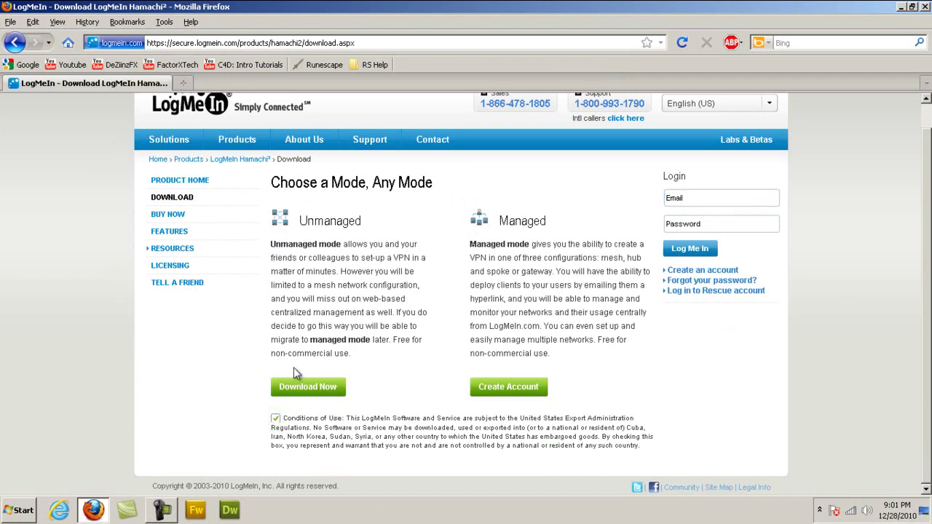
left_click(318, 396)
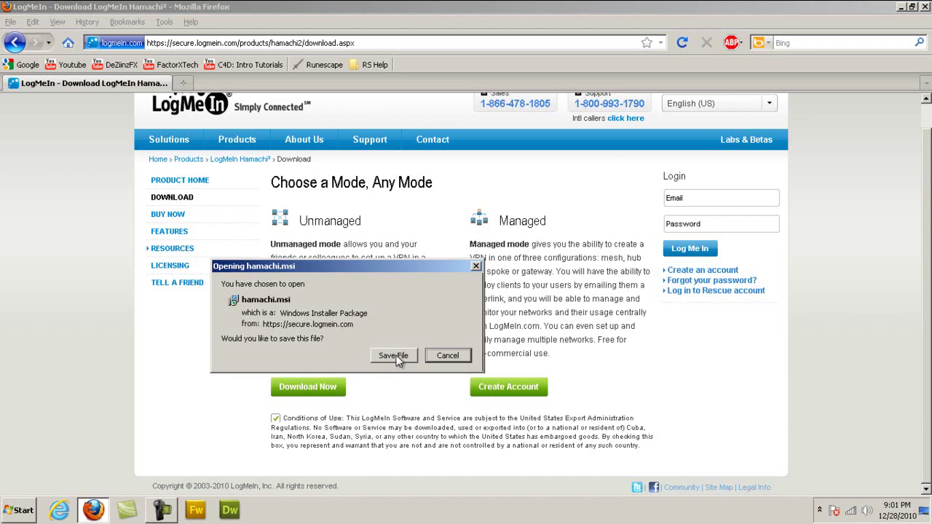
left_click(398, 360)
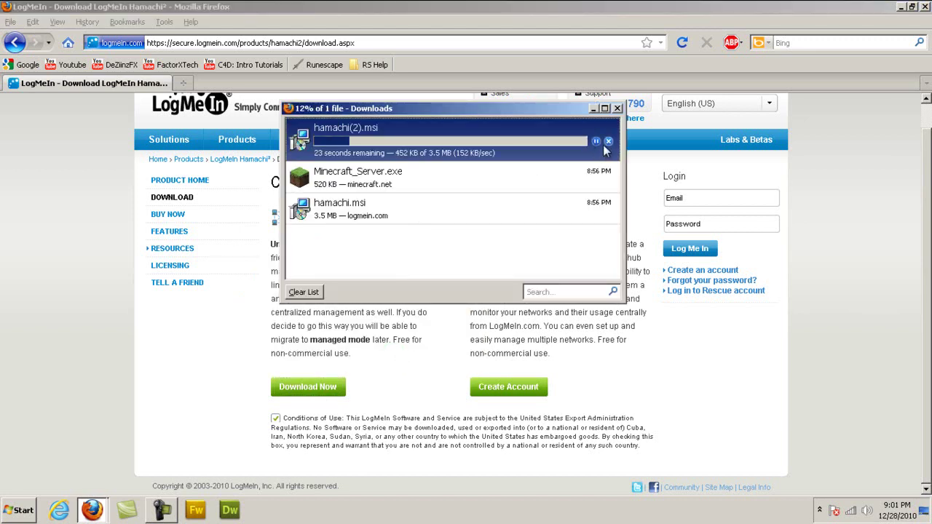
- Cancel the duplicate Hamachi download, clear the Downloads list, and close it
left_click(607, 142)
key("Delete")
key("Delete")
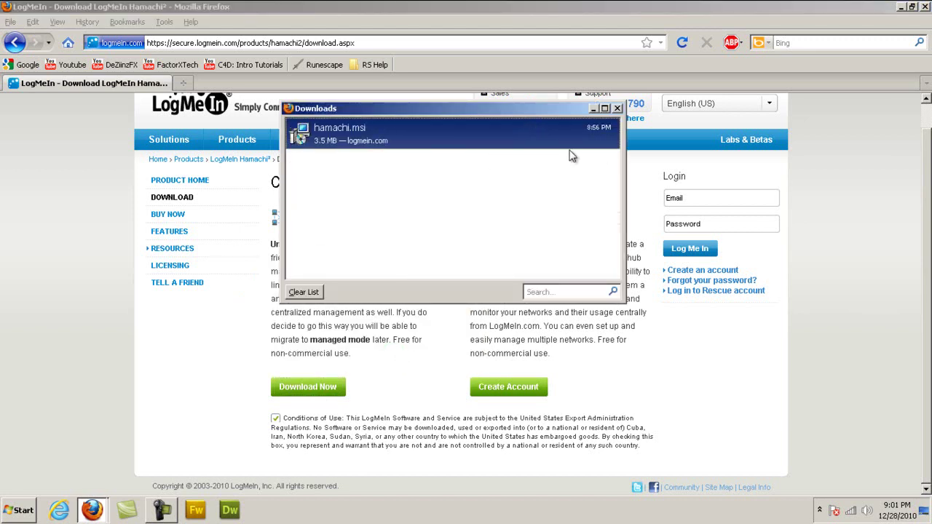
key("Delete")
left_click(617, 108)
left_click(338, 43)
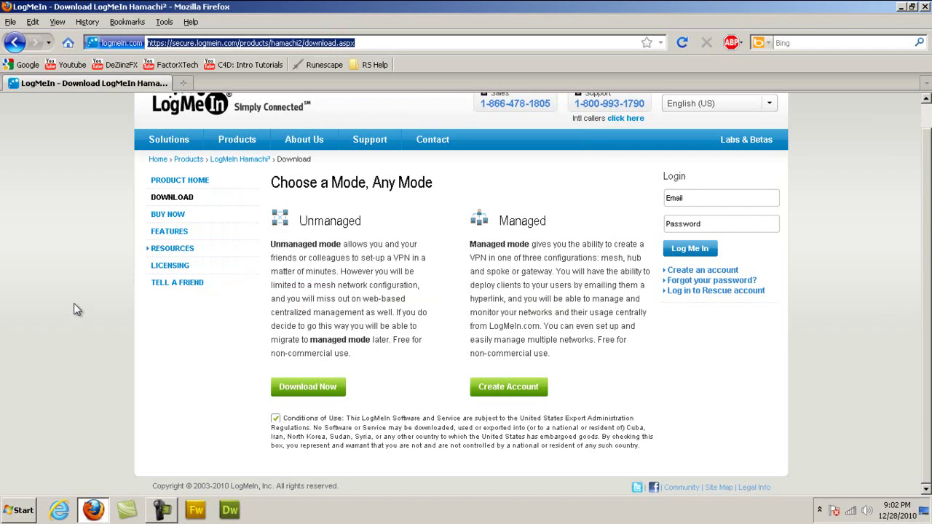
- Load minecraft.net/download.jsp and find the Multiplayer server section
type("m")
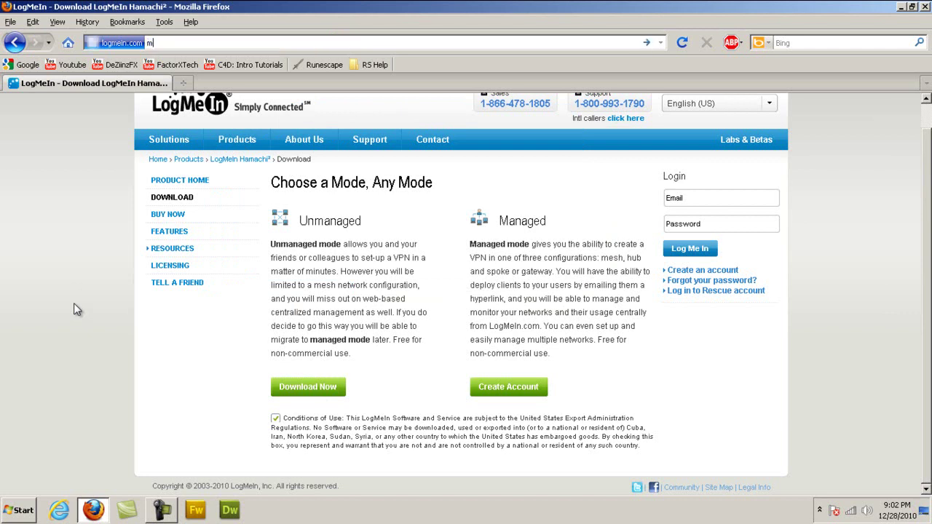
type("inecraft.net/")
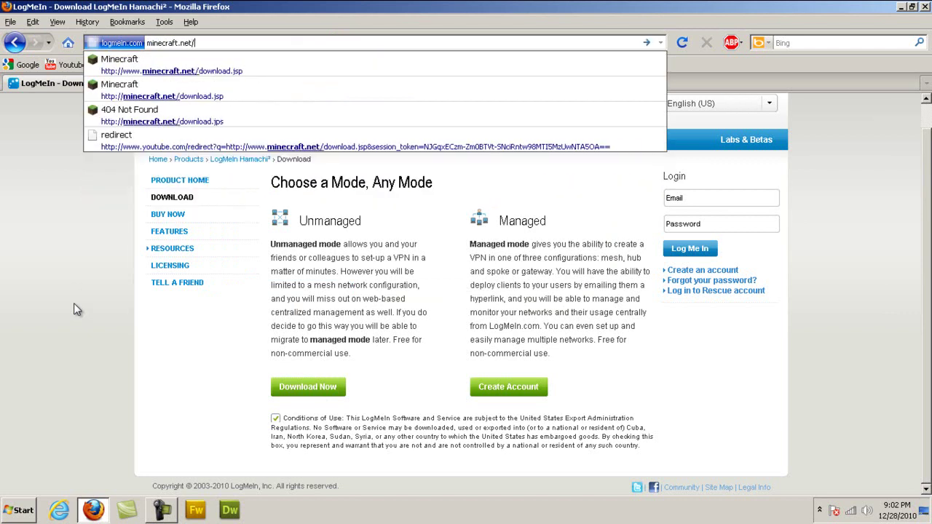
type("download.jsp")
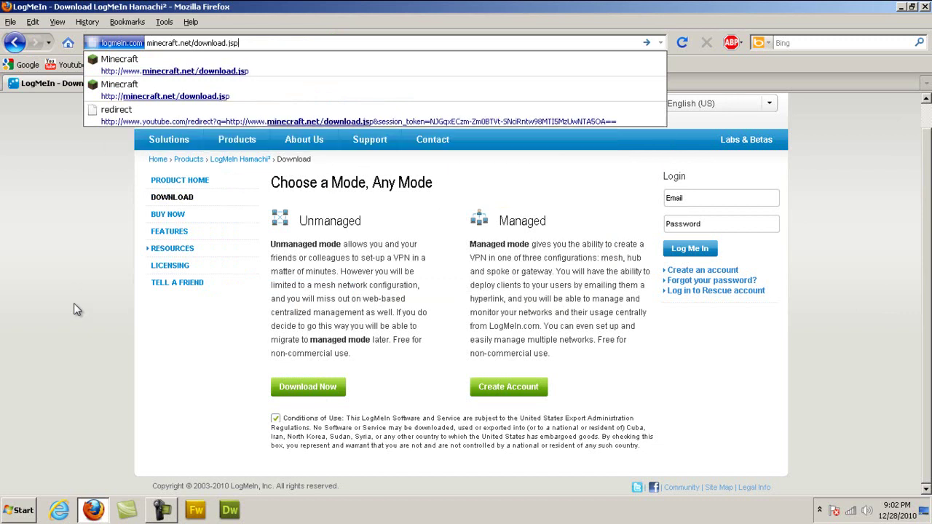
key("Return")
scroll(130, 232, "down", 8)
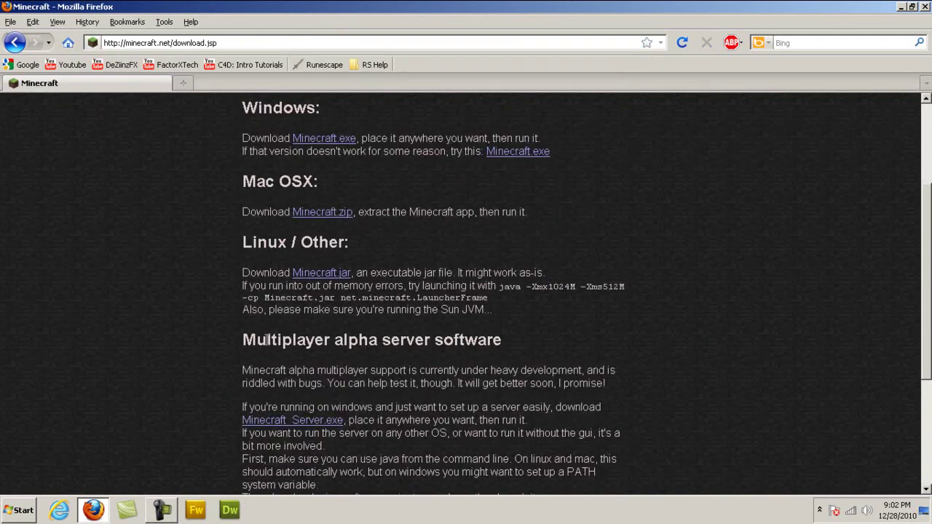
scroll(284, 240, "up", 2)
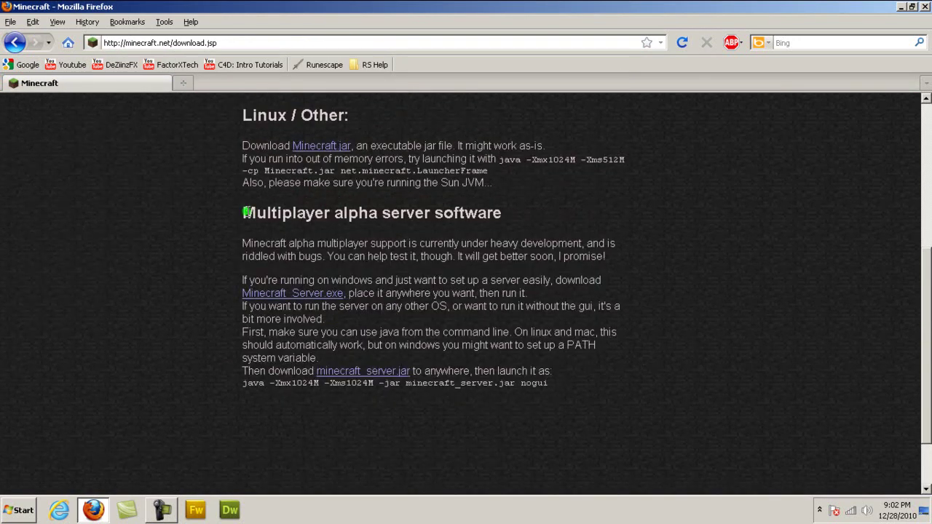
triple_click(245, 212)
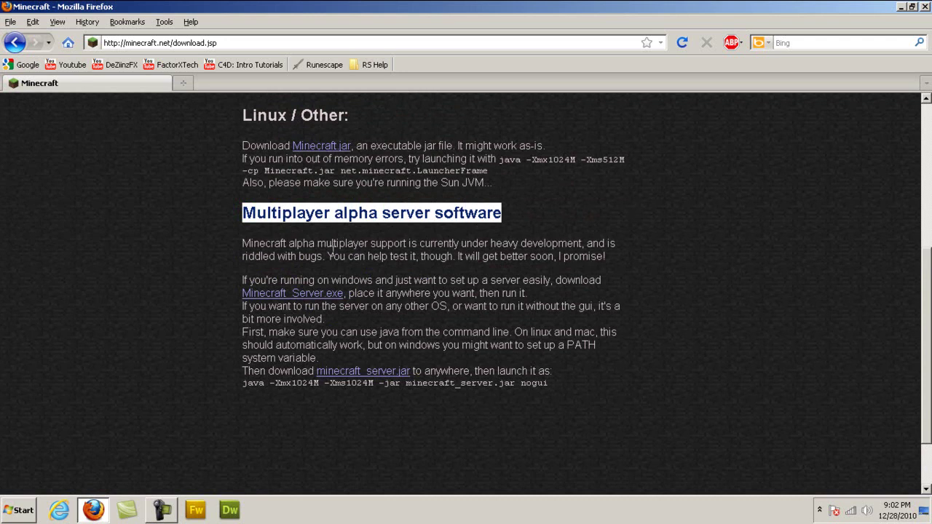
- Save Minecraft_Server.exe, then cancel the duplicate server download
left_click(247, 293)
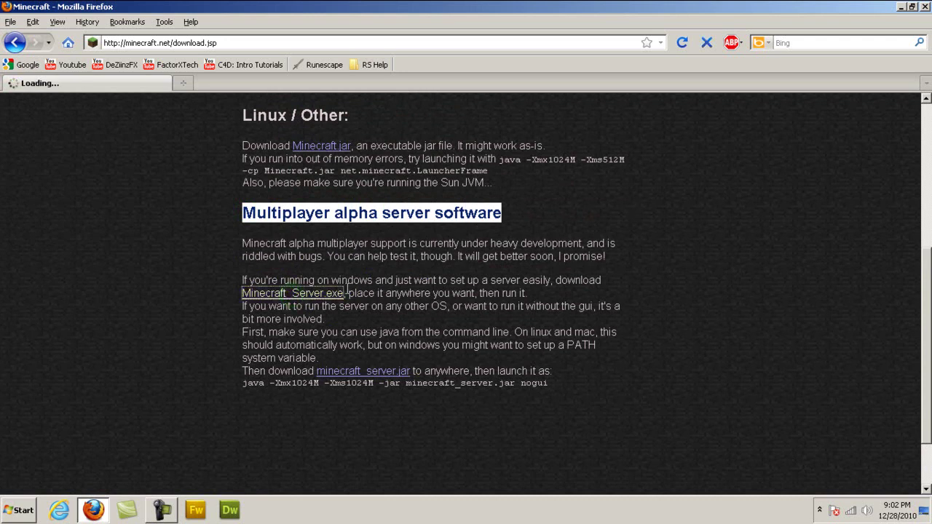
left_click_drag(358, 266, 358, 223)
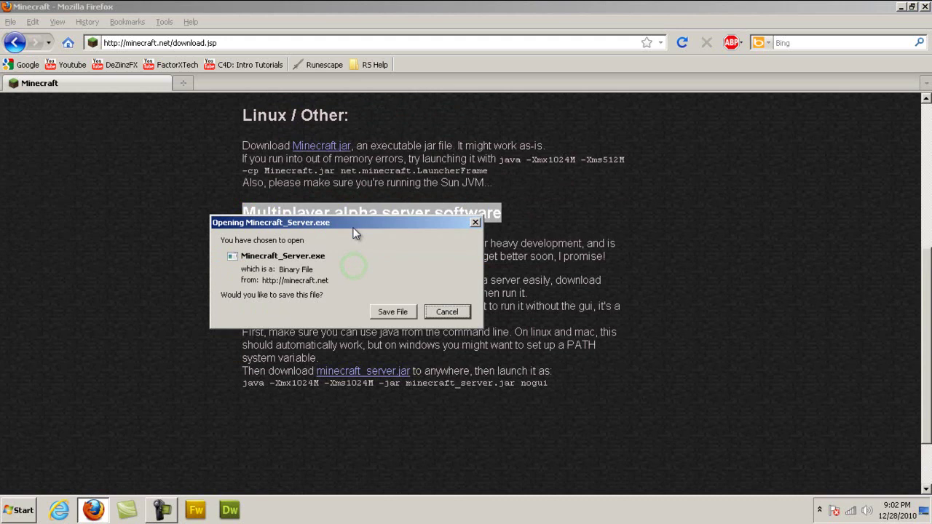
left_click(397, 313)
left_click(608, 142)
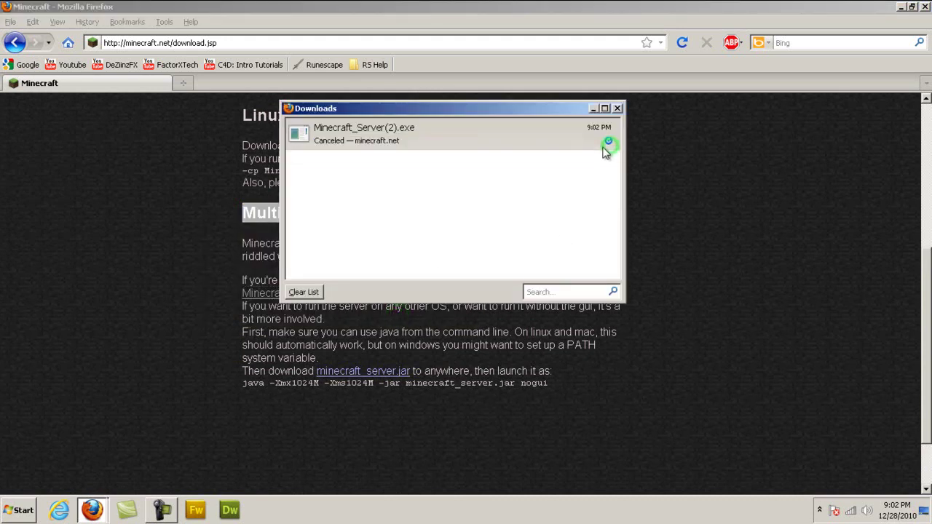
- Clear the Downloads list, close Firefox, and run the Hamachi installer
left_click(616, 108)
left_click(925, 7)
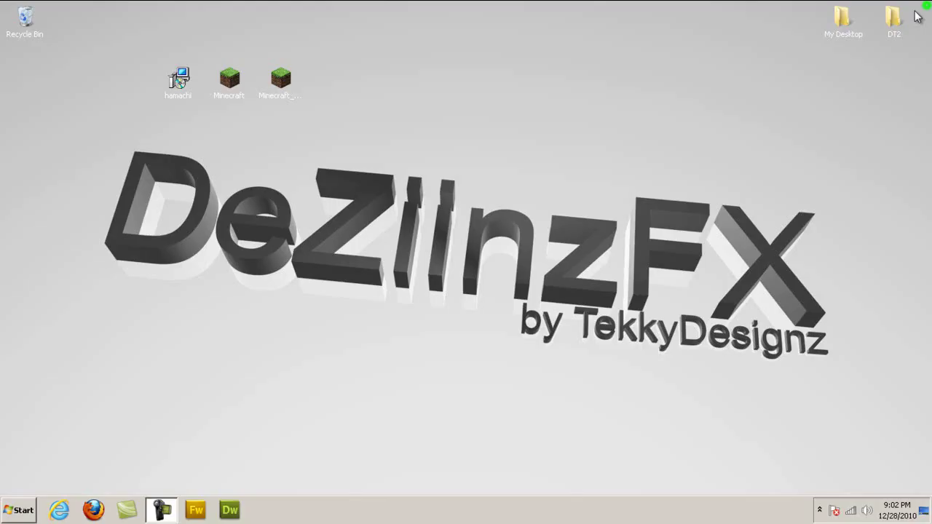
double_click(191, 86)
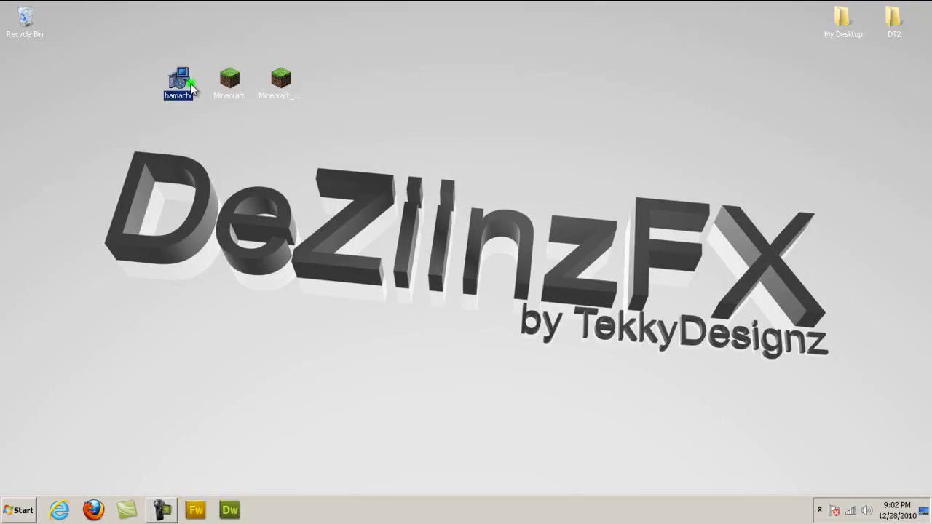
left_click(504, 263)
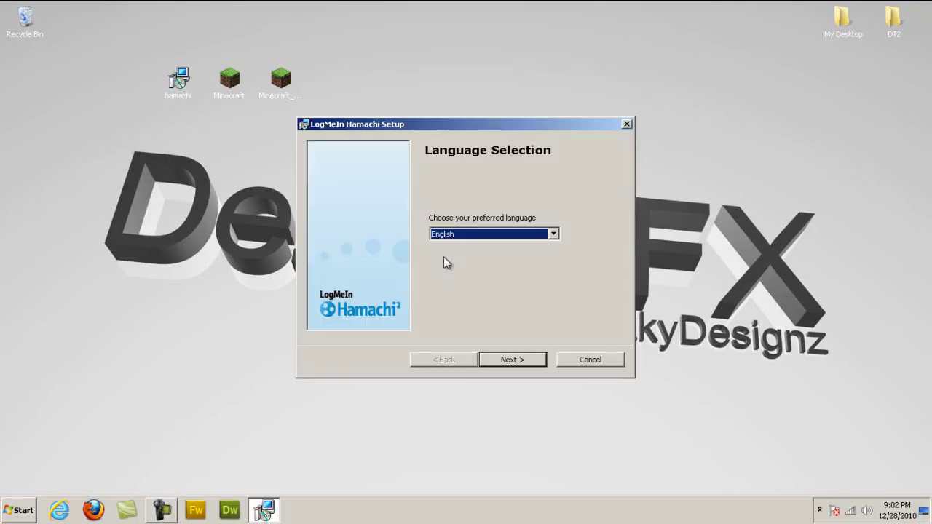
- Go past the language and welcome pages and choose to reinstall the current version
left_click(513, 361)
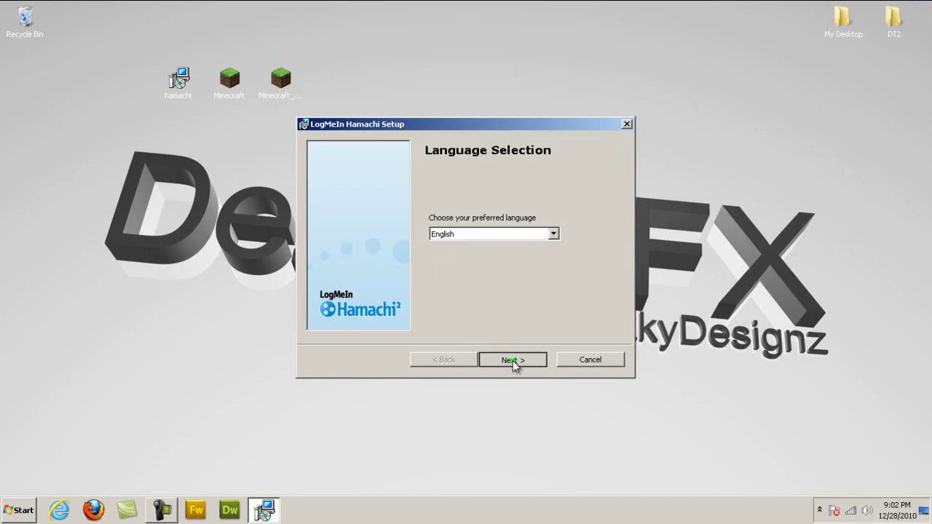
left_click(514, 362)
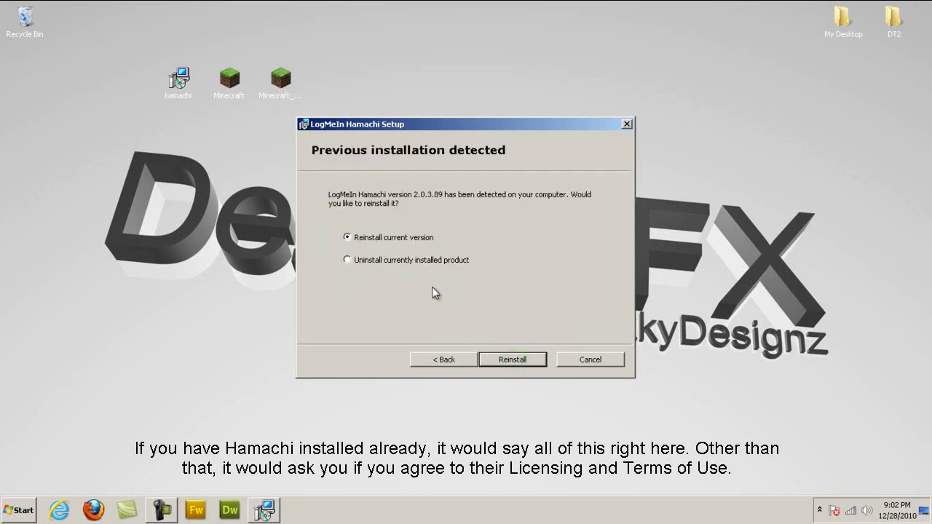
left_click(410, 260)
left_click(411, 239)
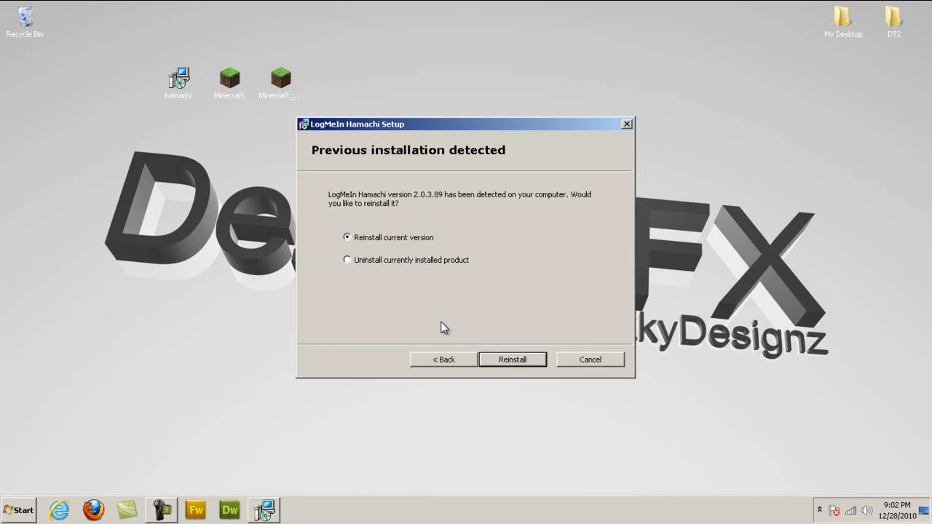
- Cancel Hamachi Setup, delete the hamachi installer, and empty the Recycle Bin
left_click(590, 360)
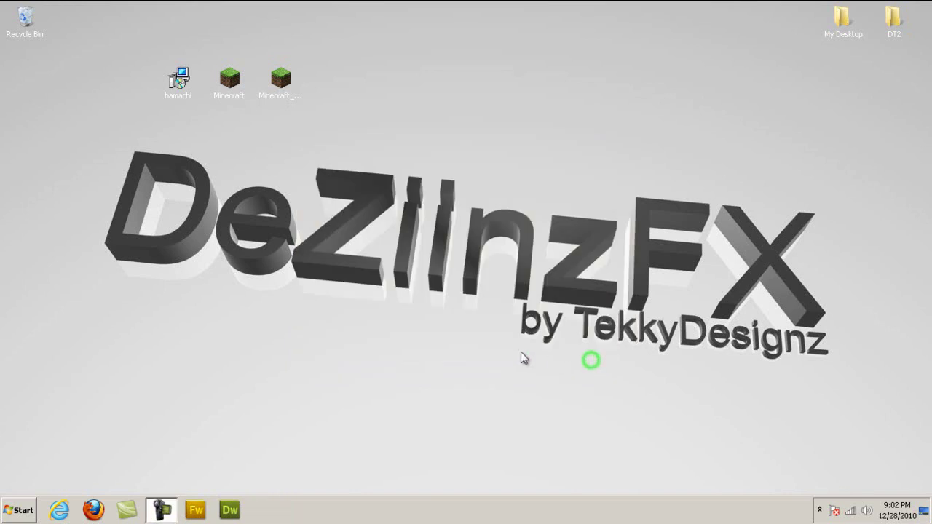
left_click_drag(179, 80, 24, 27)
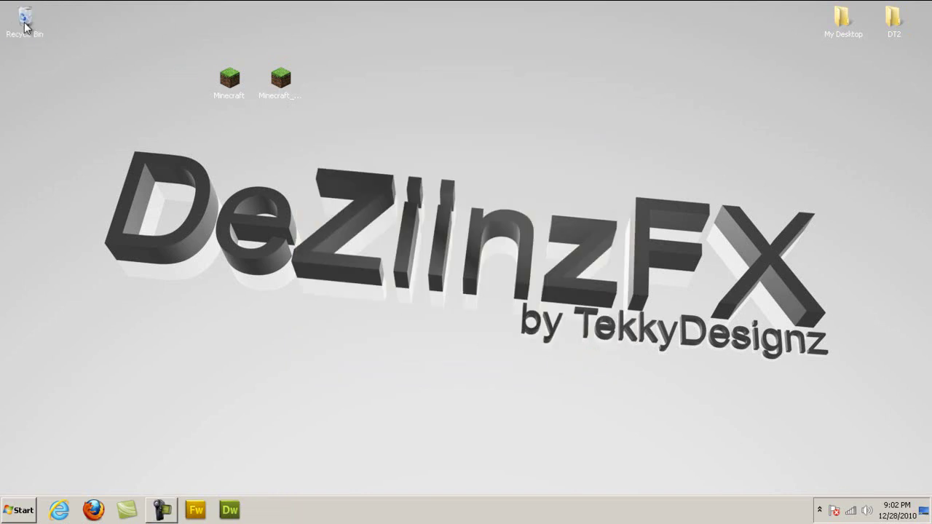
right_click(24, 27)
left_click(33, 40)
left_click(510, 268)
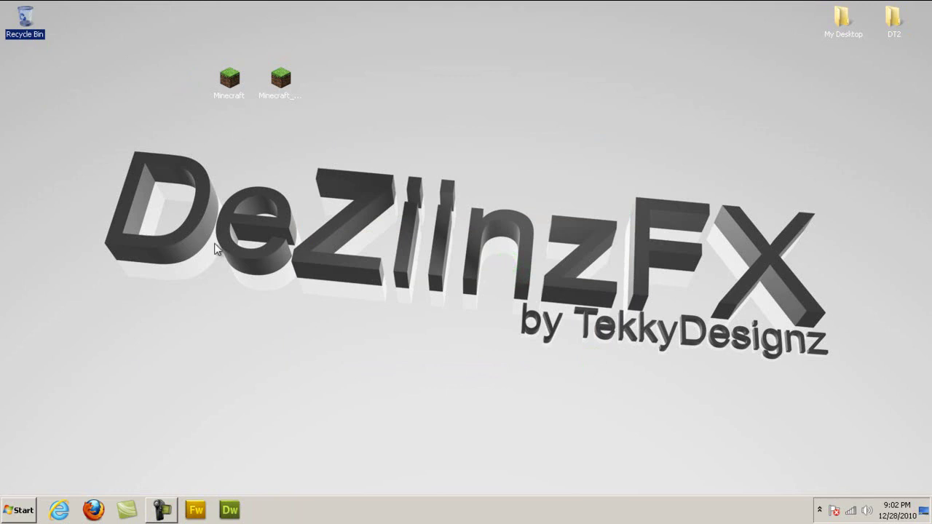
- Launch Minecraft_Server and allow it to run
left_click(281, 79)
left_click(318, 42)
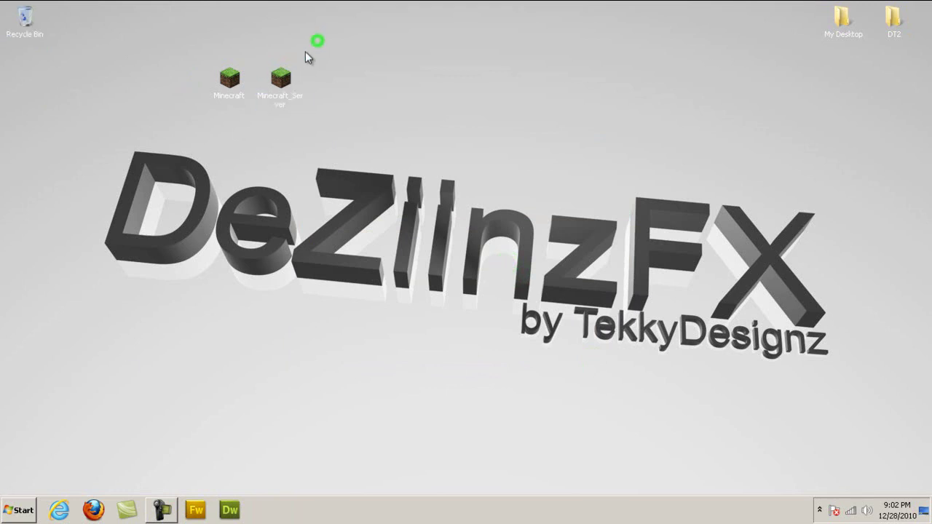
double_click(281, 79)
left_click(501, 265)
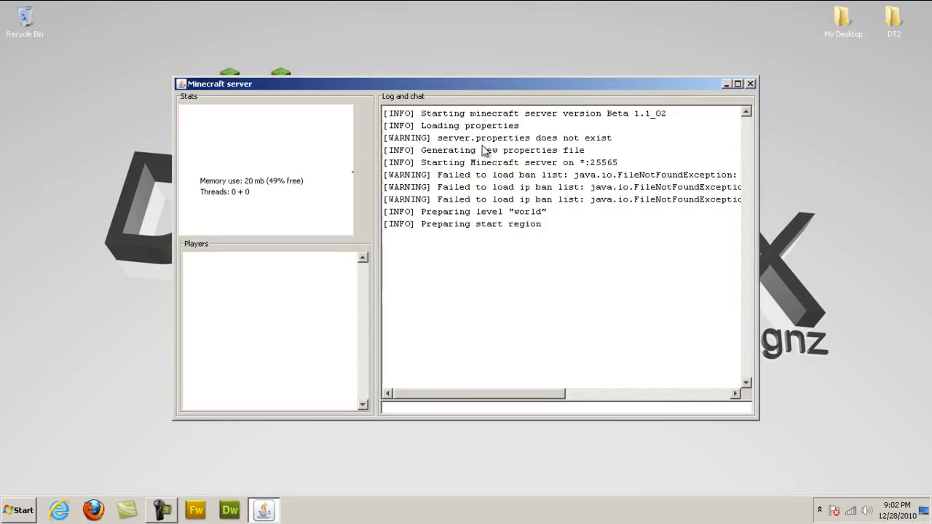
- Close the server window, relaunch Minecraft_Server, and move the world folder down one spot
left_click(750, 84)
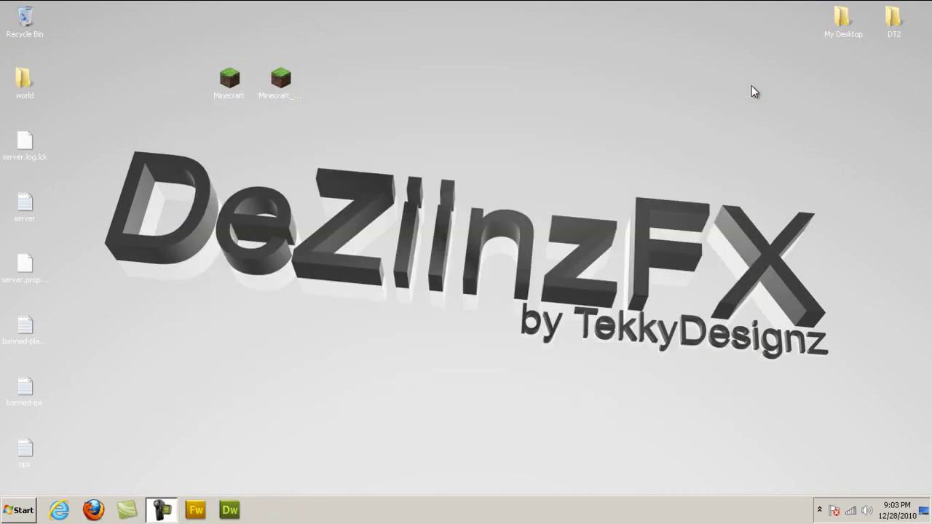
left_click(282, 78)
double_click(282, 77)
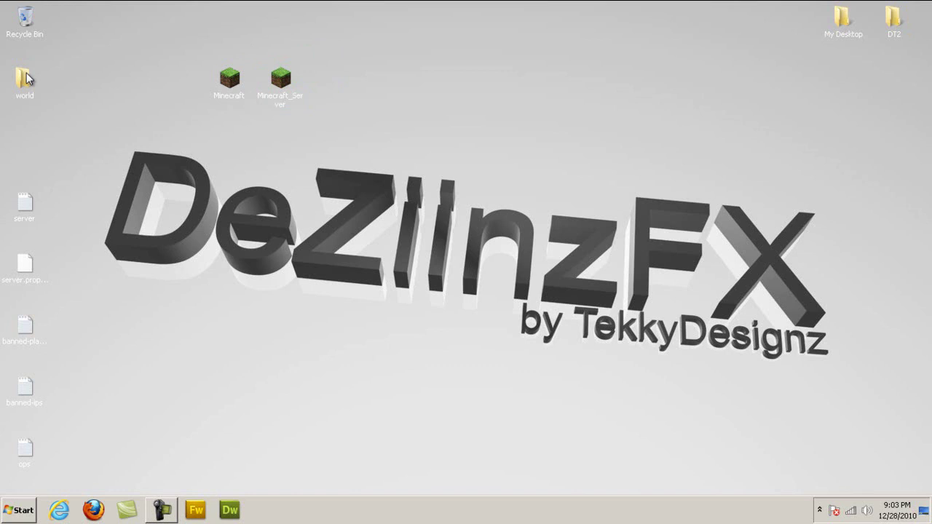
left_click_drag(24, 77, 24, 144)
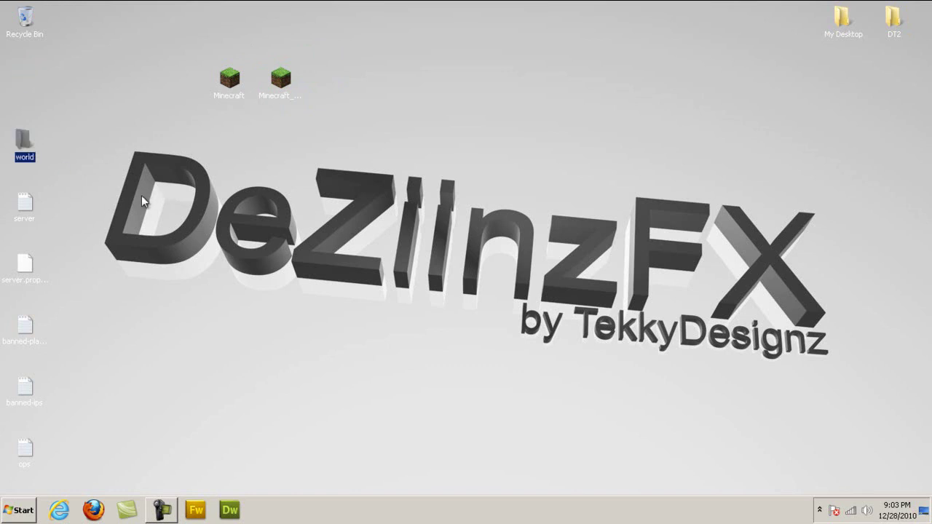
- Create a new desktop folder named 'Minecraft World1'
right_click(221, 286)
mouse_move(303, 380)
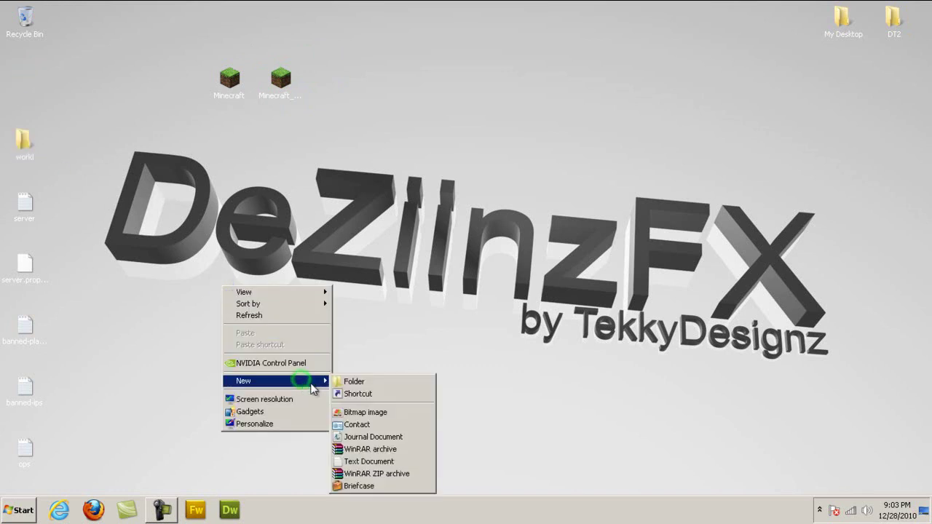
left_click(353, 382)
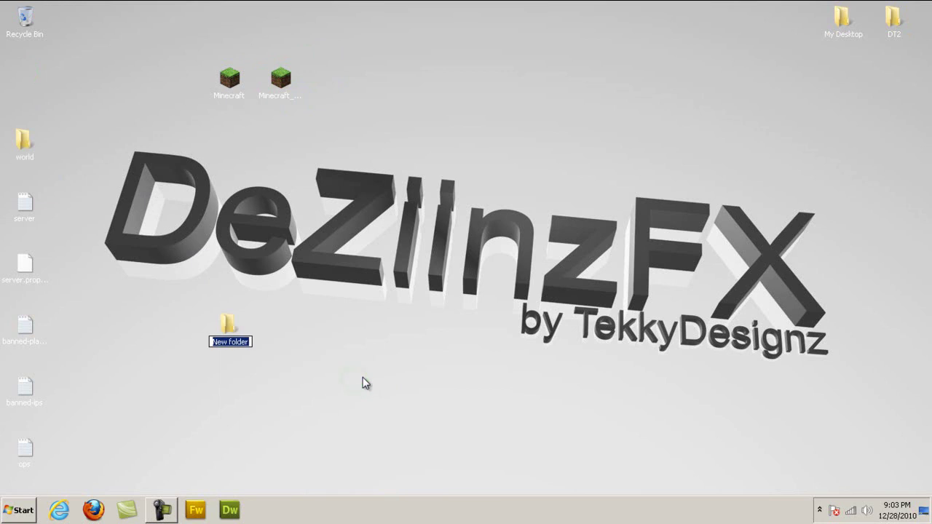
type("Minecr")
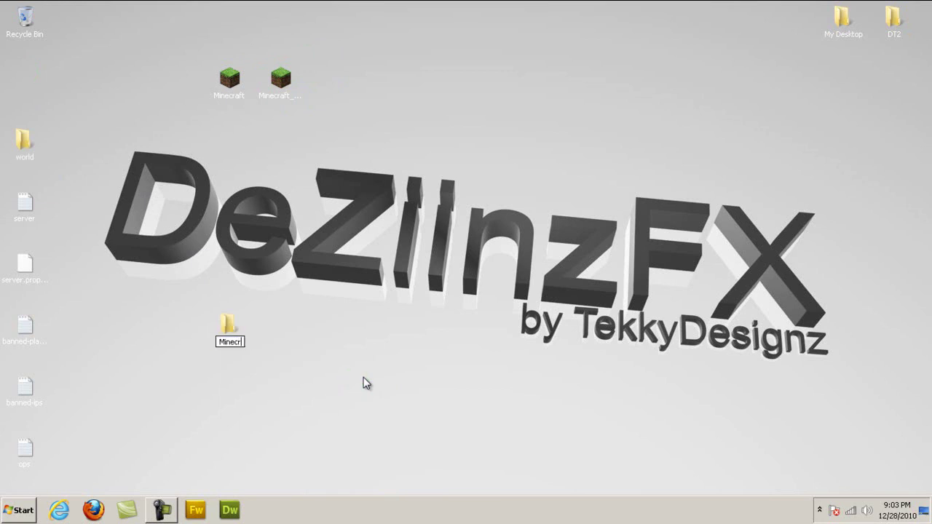
type("aft World1")
left_click(401, 349)
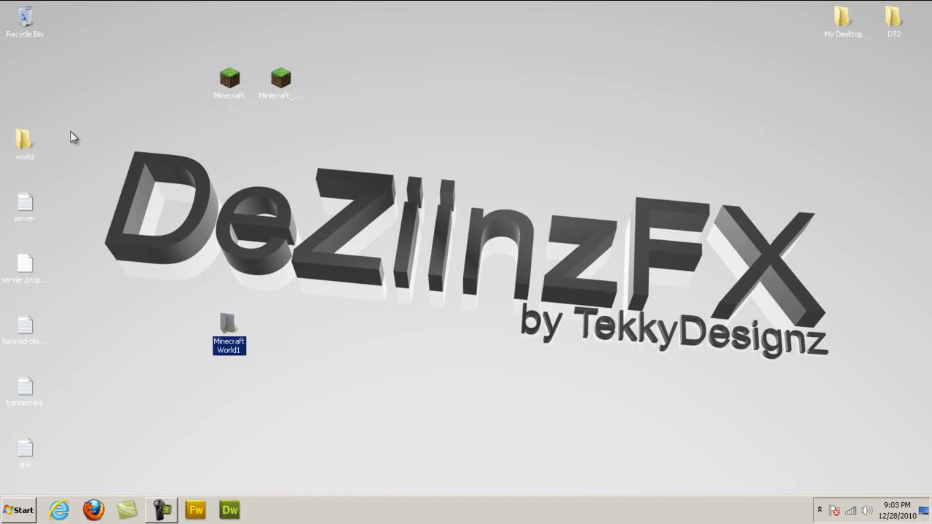
- Move the generated server files and Minecraft_Server into Minecraft World1 and open it
left_click_drag(69, 131, 4, 479)
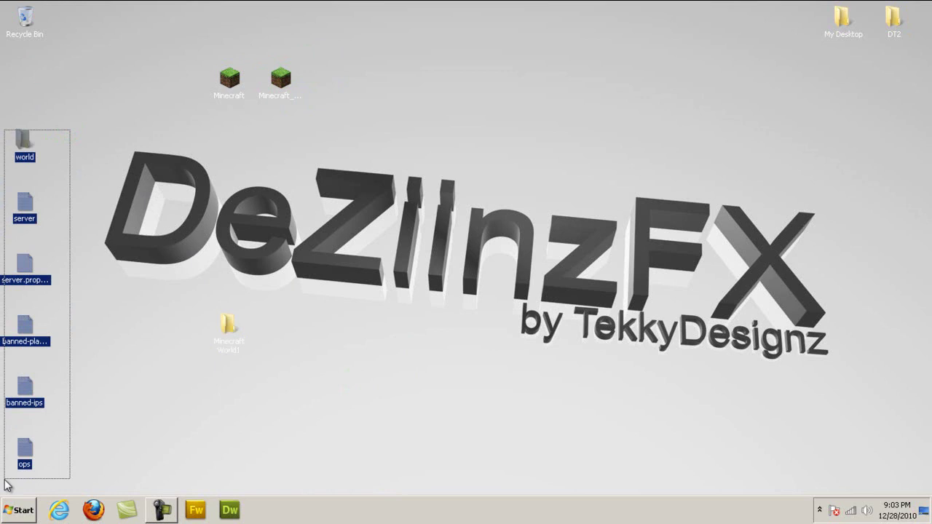
left_click(283, 80, "ctrl")
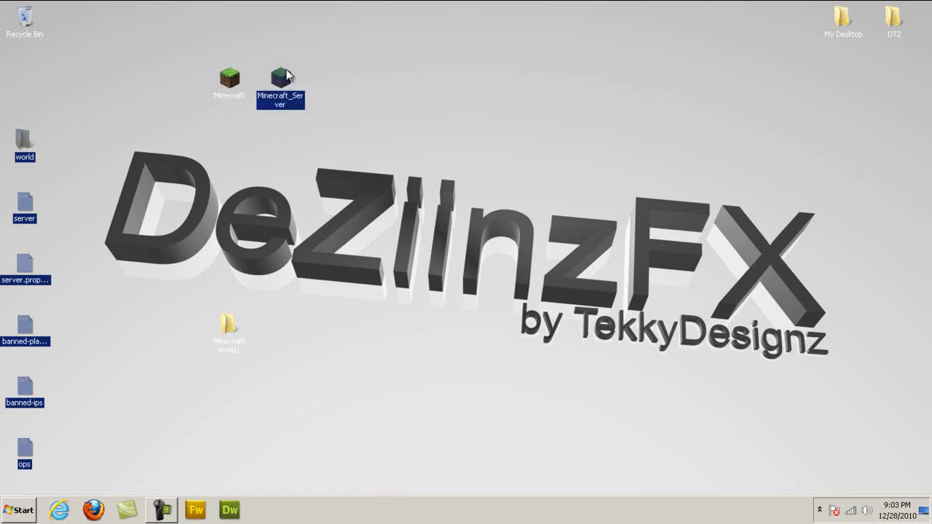
left_click(240, 331, "ctrl")
left_click_drag(241, 331, 240, 331)
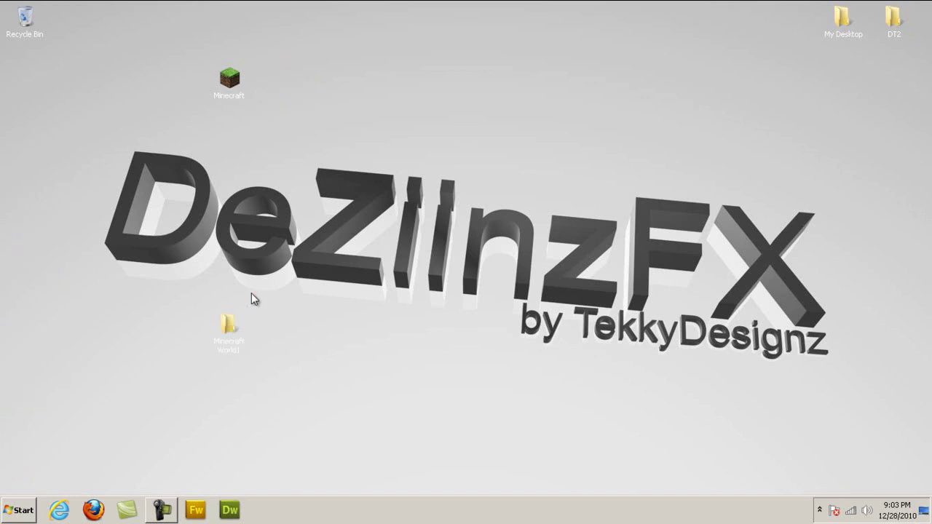
double_click(234, 324)
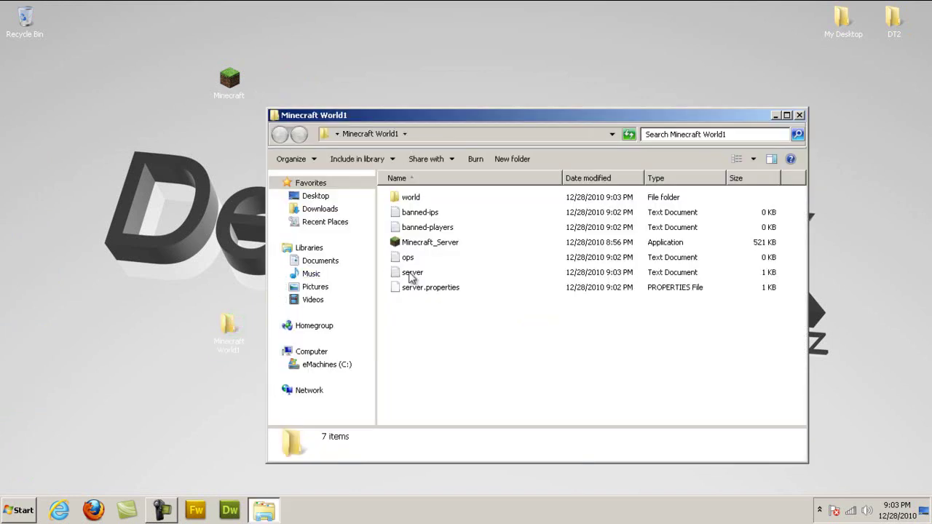
- Launch LogMeIn Hamachi from the Start menu search
left_click(22, 510)
type("ham")
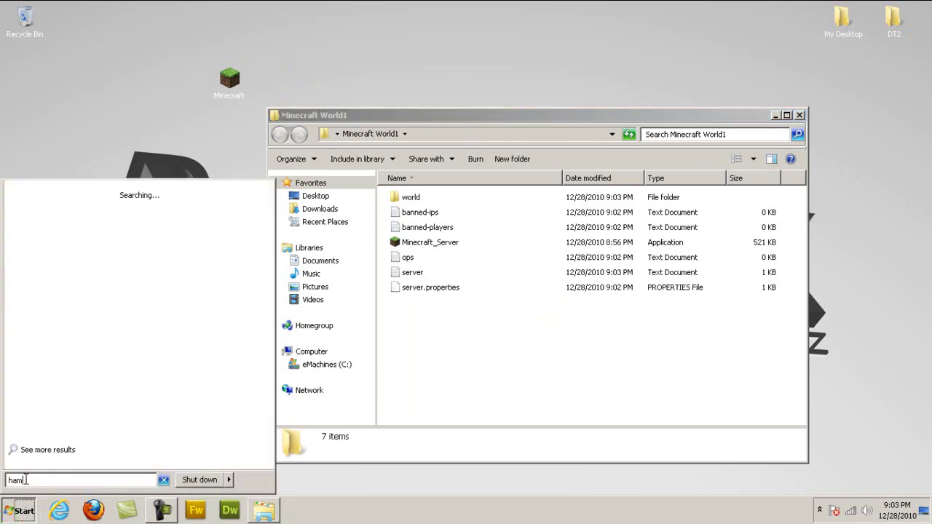
type("achi")
key("Return")
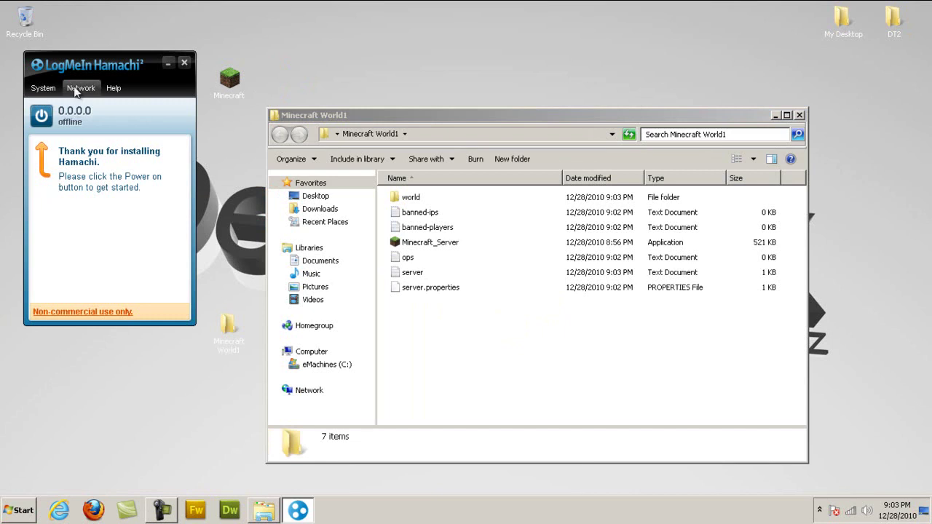
- Power on Hamachi and register this client under the name 'Minecraft W1'
left_click(42, 115)
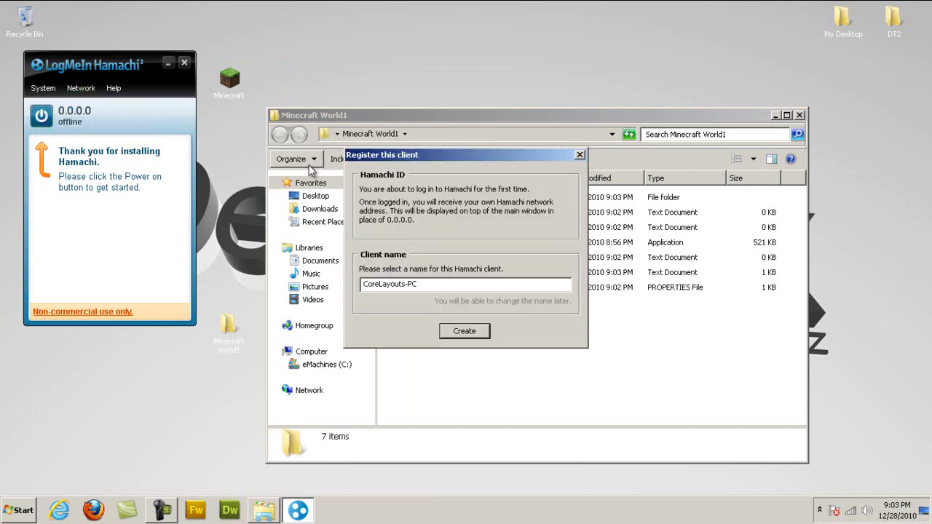
double_click(435, 283)
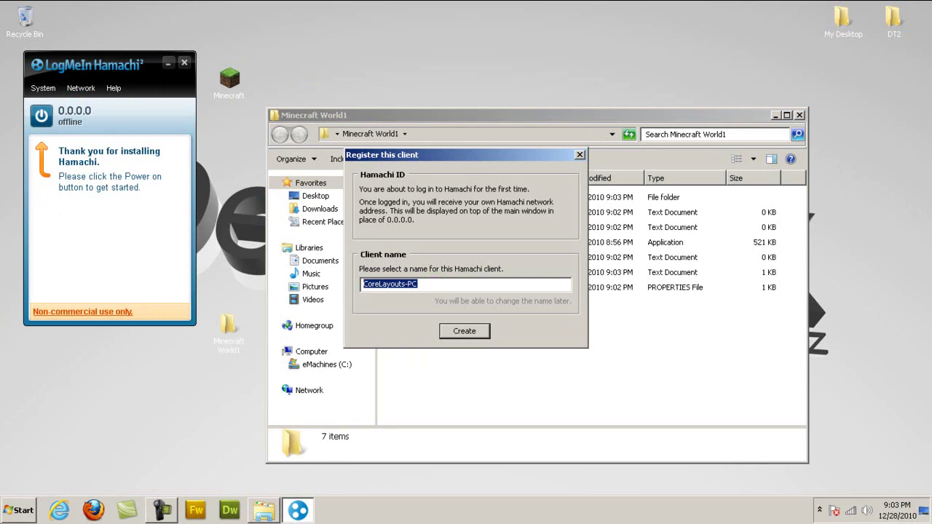
type("Minecraft W1 Ascianic")
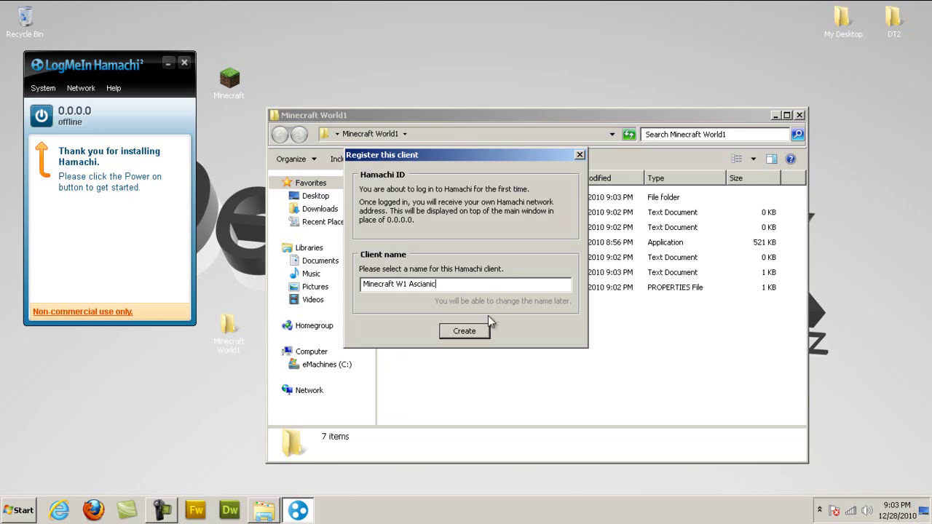
left_click(457, 332)
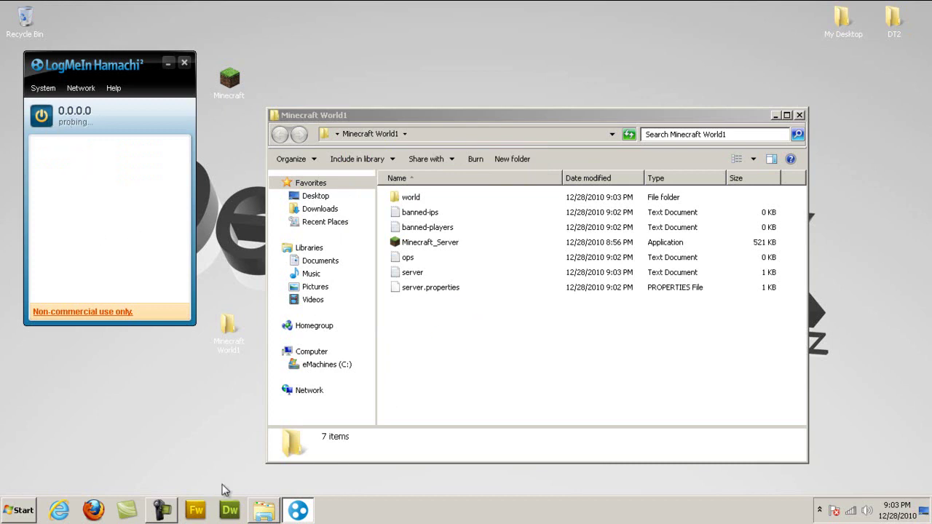
right_click(162, 510)
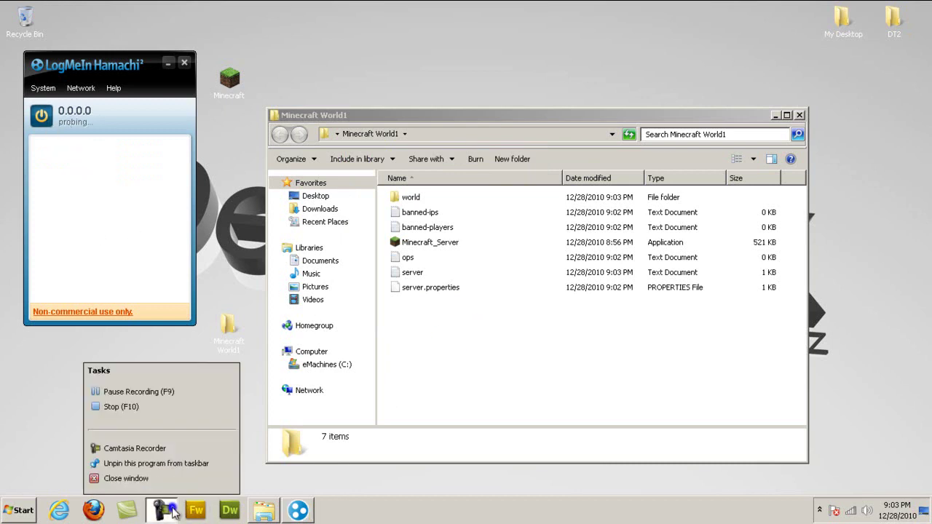
left_click(162, 394)
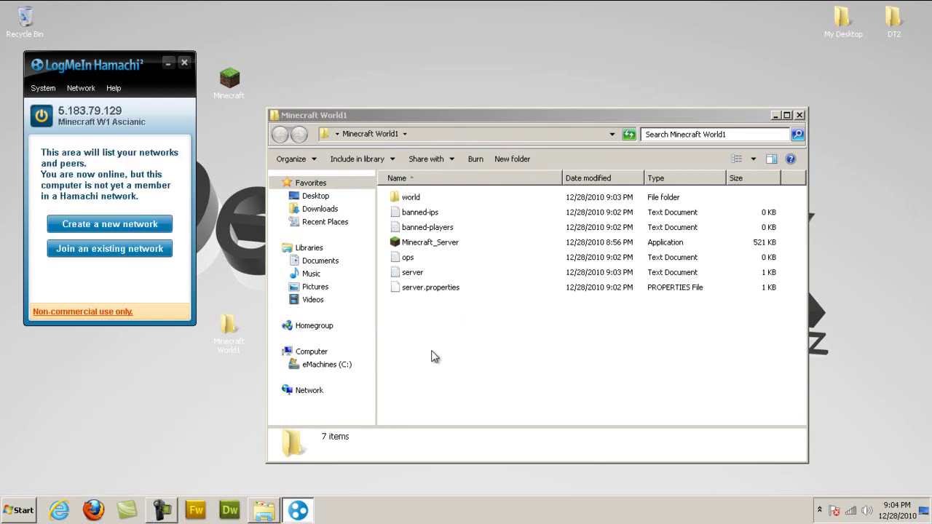
- Create the password-protected Hamachi network 'Ascianic Server 1' and join it
left_click(79, 88)
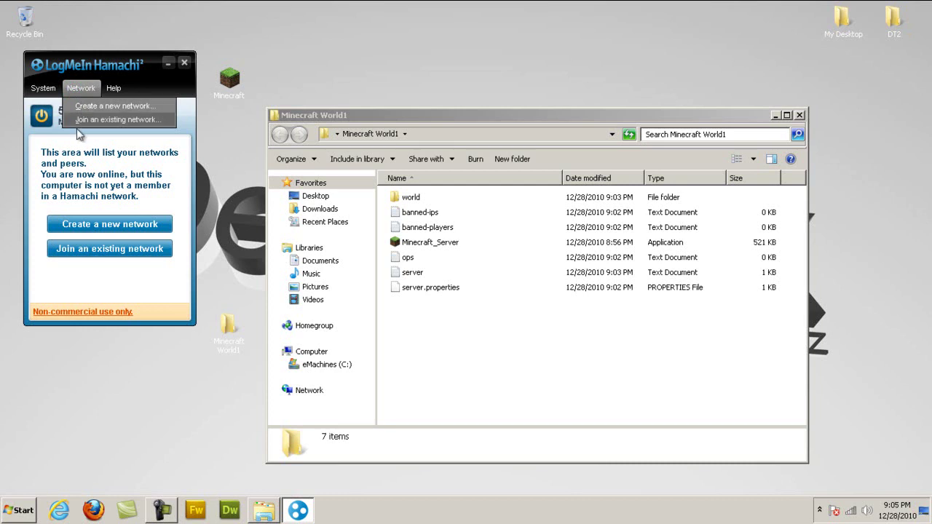
left_click(70, 169)
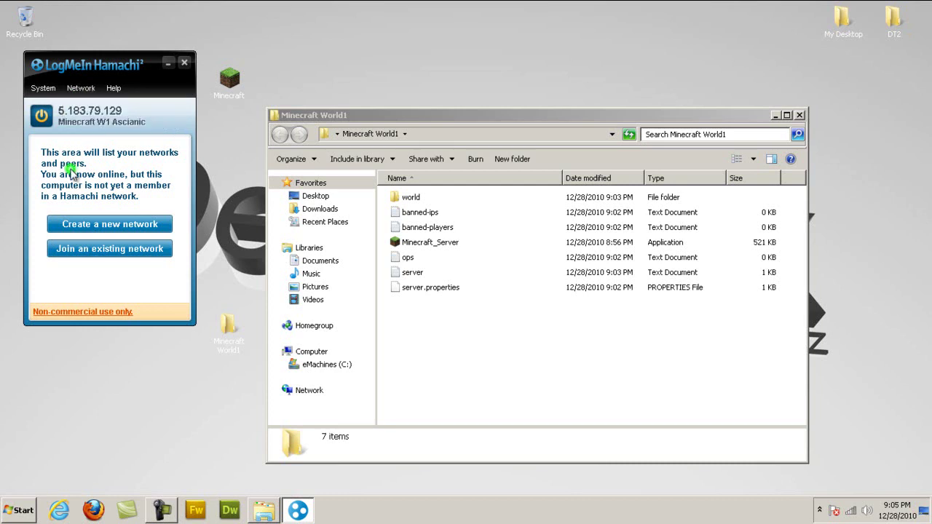
left_click(100, 227)
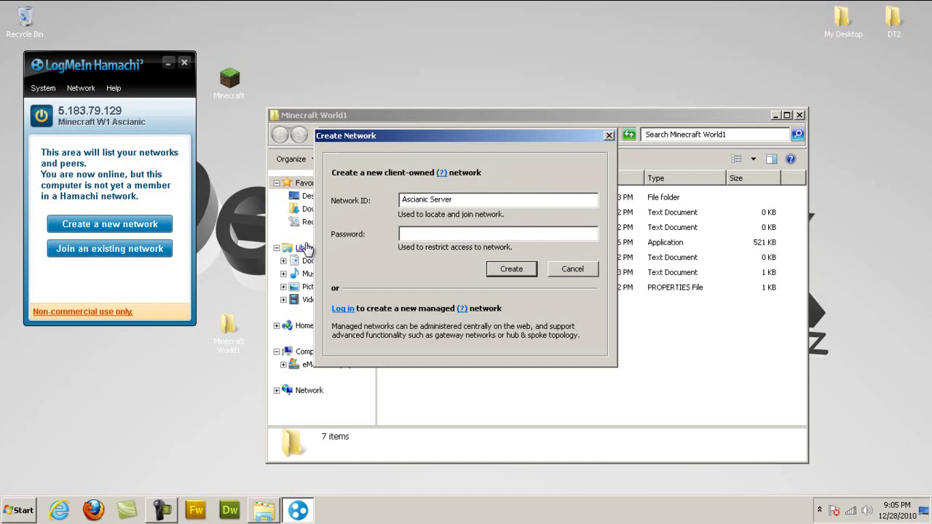
type("1")
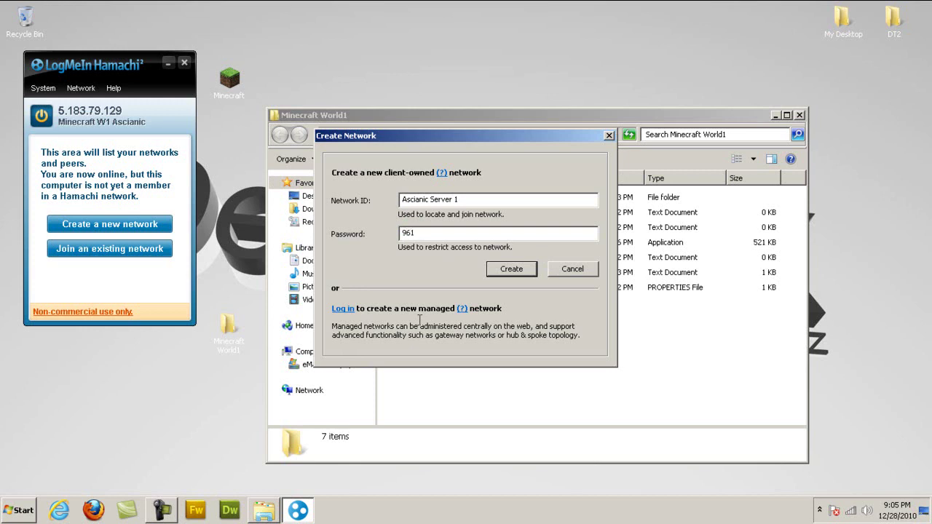
left_click(511, 270)
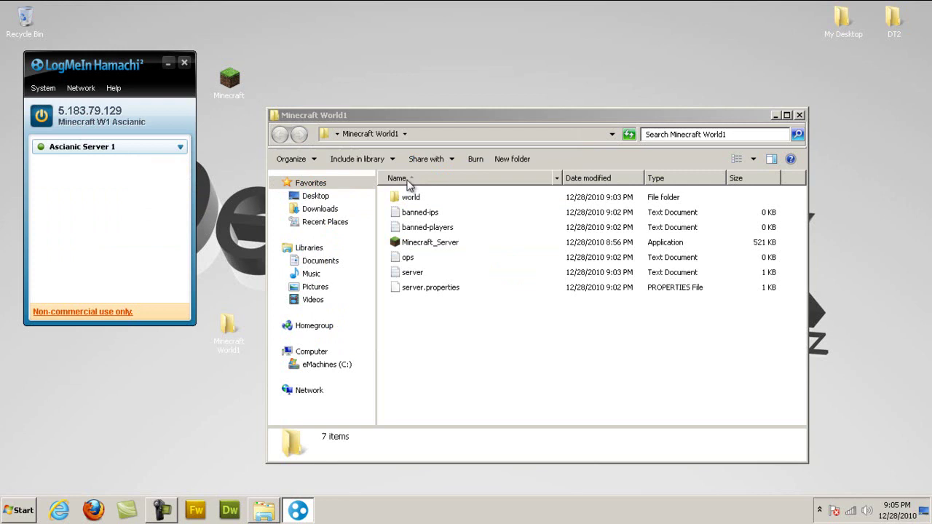
- Open the server text file in Notepad and delete its startup log text
left_click(325, 114)
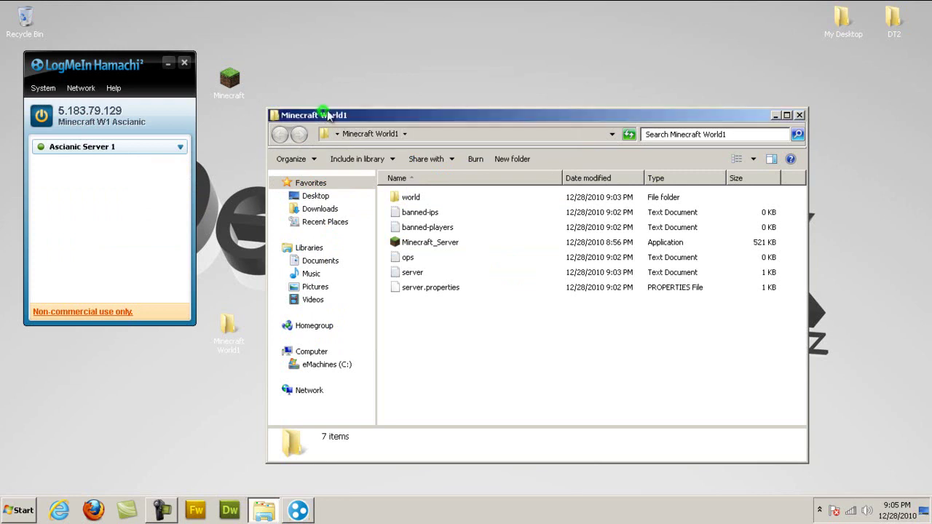
double_click(414, 274)
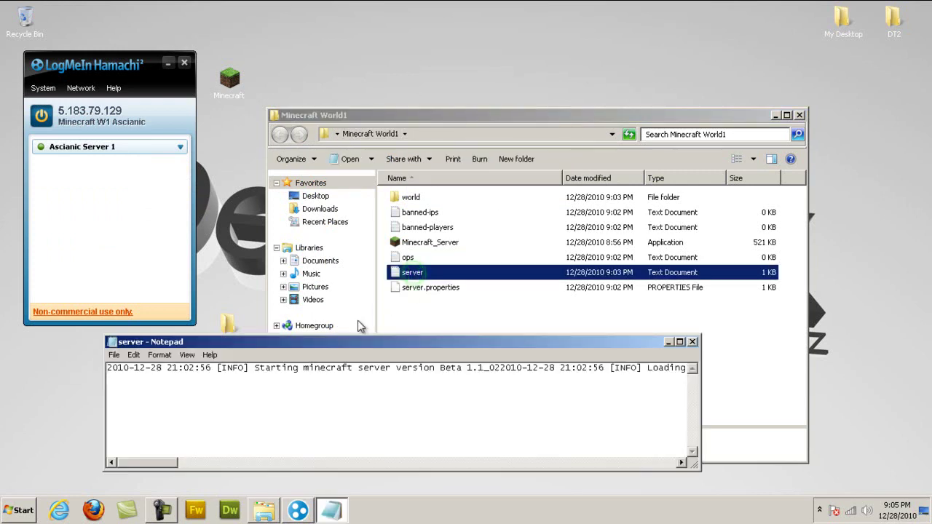
left_click_drag(108, 372, 284, 417)
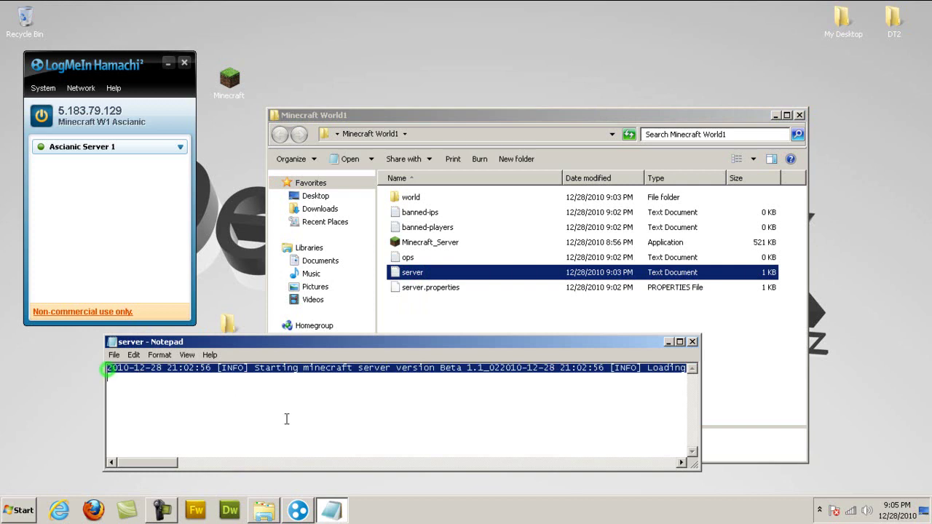
key("Delete")
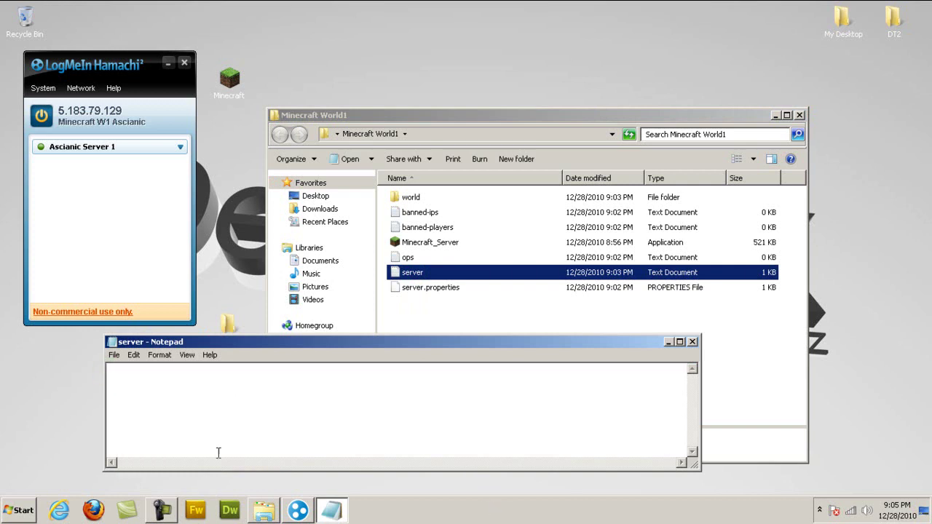
- Paste in the Minecraft server properties list, including the blank server-ip entry
right_click(162, 509)
left_click(160, 387)
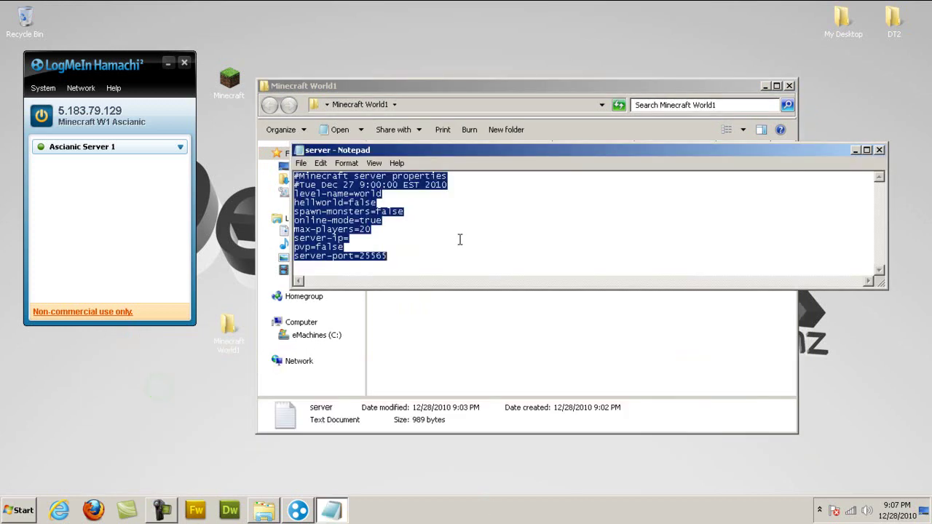
left_click(417, 256)
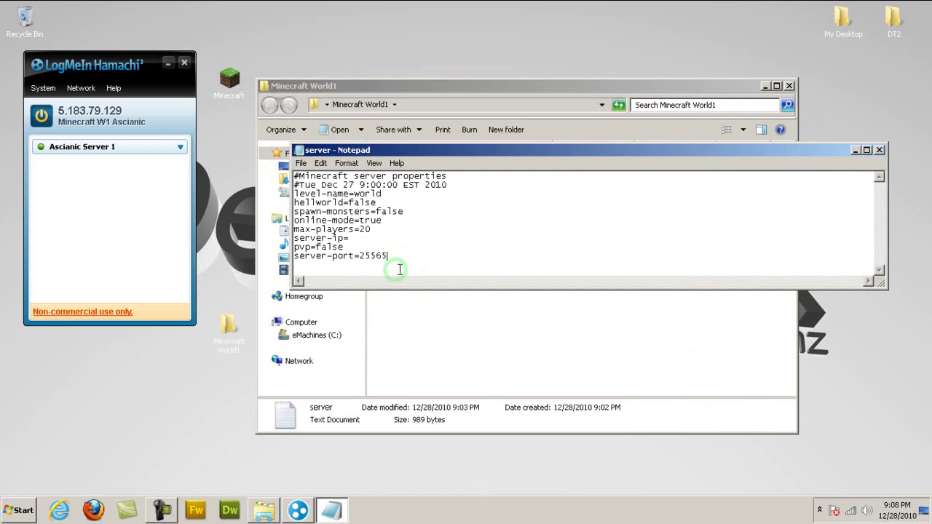
key("ctrl+a")
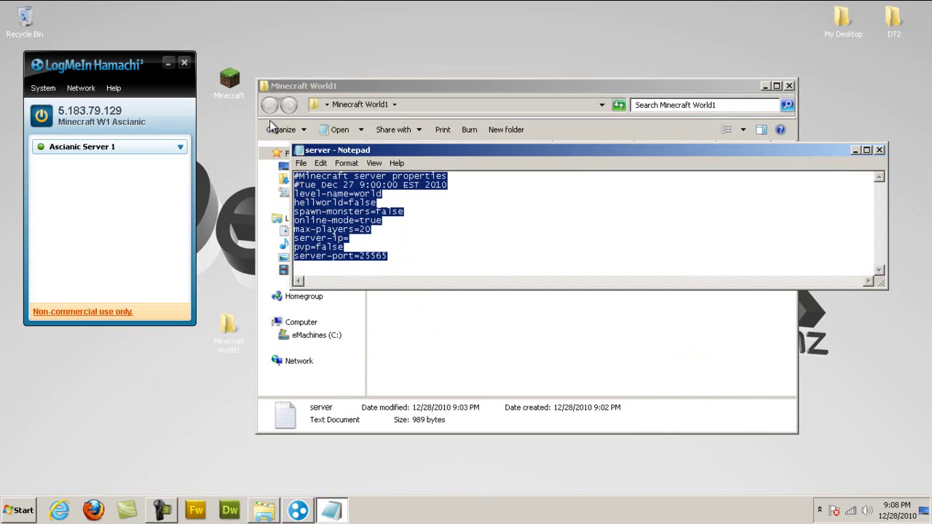
left_click(413, 270)
key("ctrl+a")
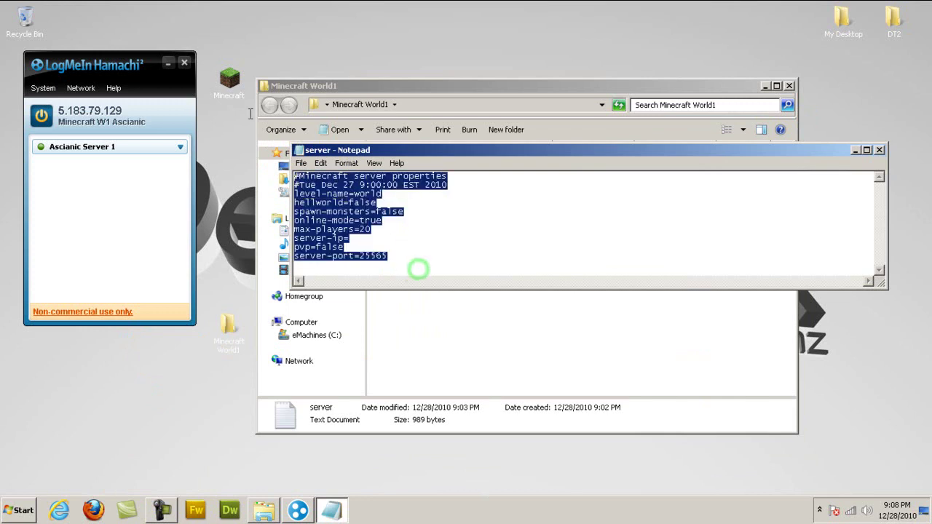
left_click(413, 249)
key("ctrl+a")
left_click(417, 259)
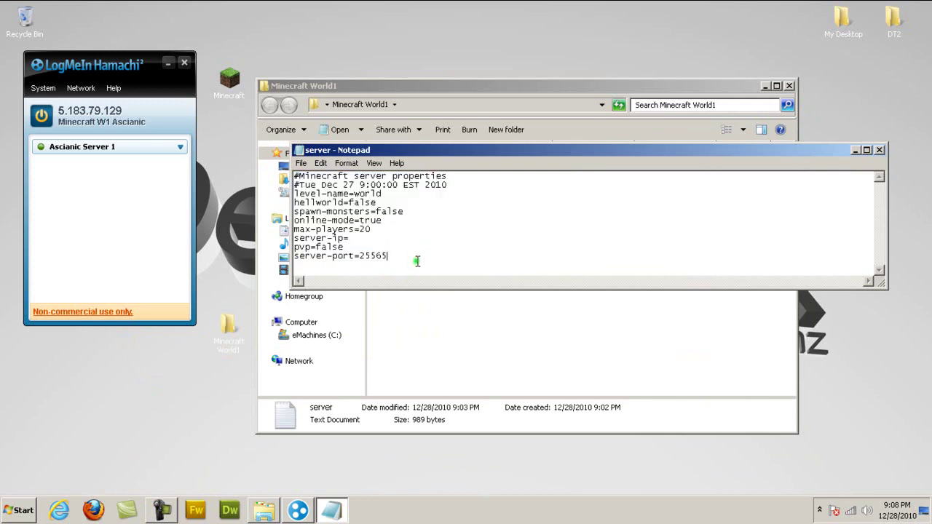
key("ctrl+a")
key("ctrl+c")
left_click(442, 254)
left_click_drag(300, 185, 471, 186)
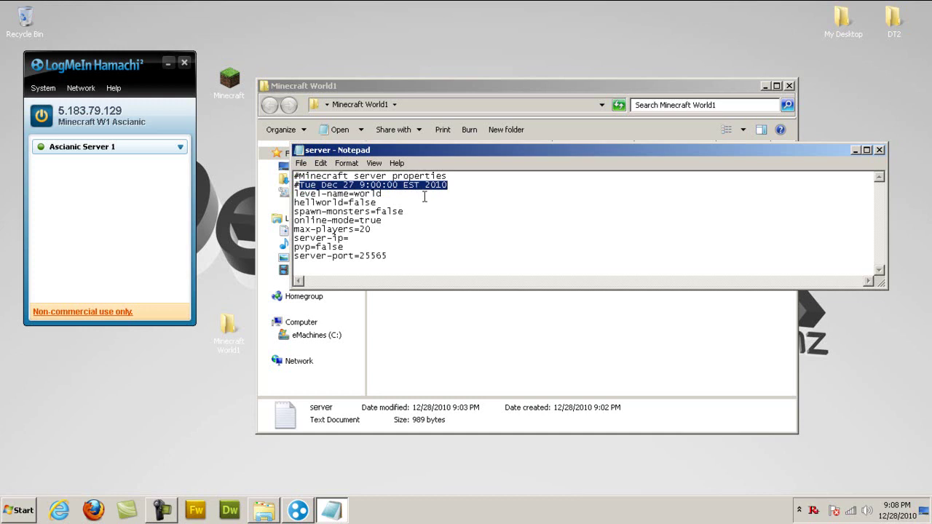
type("Fr")
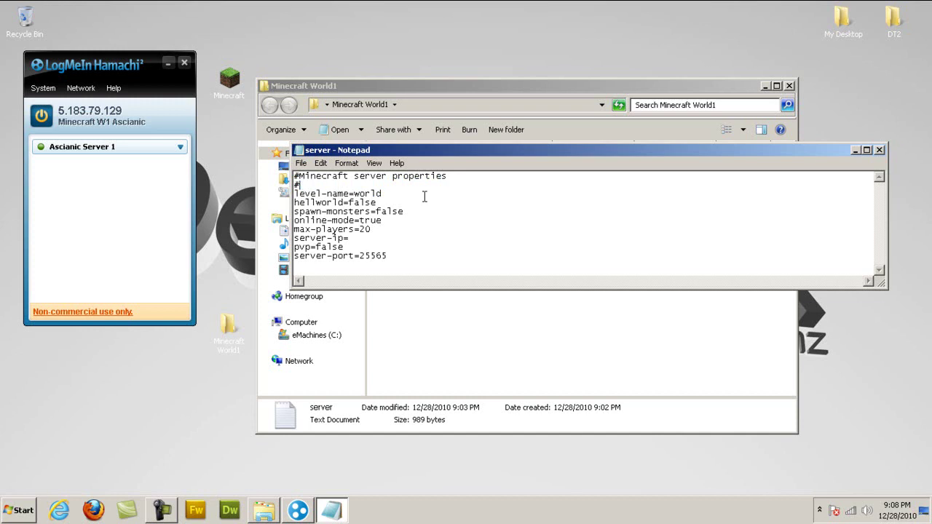
key("ctrl+a")
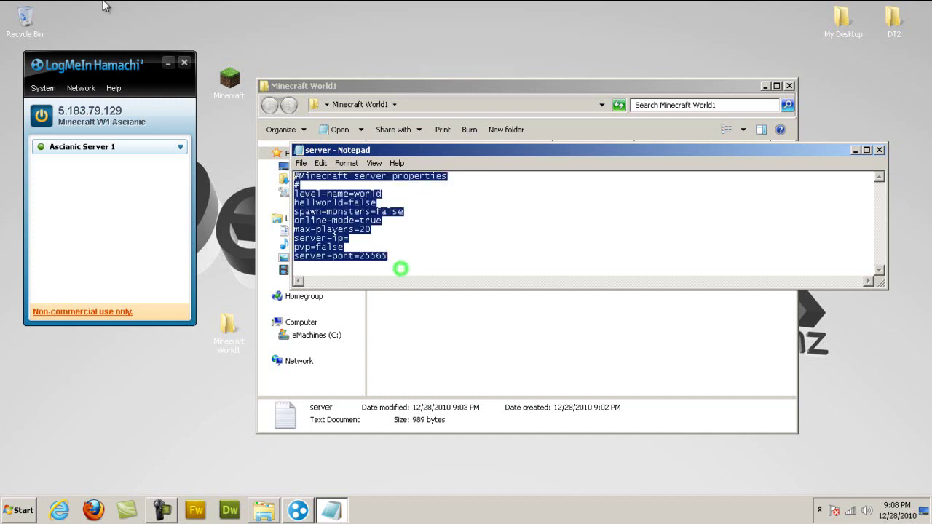
key("ctrl+v")
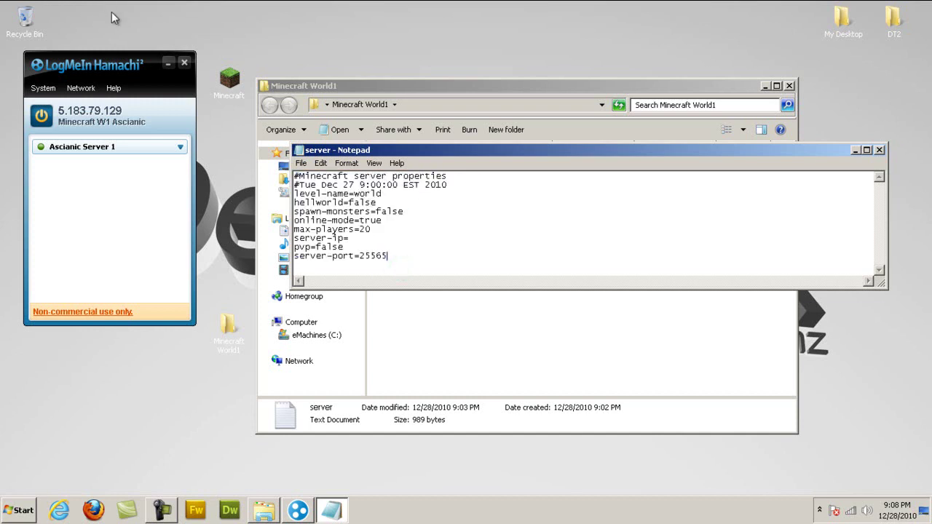
left_click(424, 185)
- Review the date, level-name and spawn-monsters lines of the properties file
left_click_drag(426, 184, 471, 184)
left_click(470, 184)
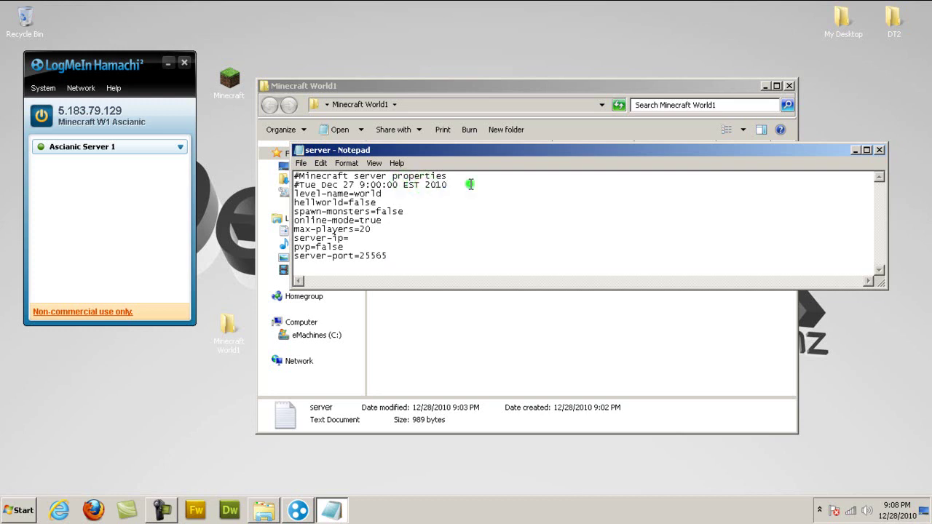
left_click_drag(390, 193, 316, 203)
left_click(383, 202)
double_click(405, 210)
left_click(376, 208)
left_click_drag(376, 210, 434, 211)
- Check the online-mode and max-players values and place the cursor on the server-ip line
mouse_move(348, 222)
left_mouse_down()
mouse_move(422, 219)
mouse_move(359, 222)
left_mouse_up()
left_click_drag(359, 221, 449, 220)
left_click(378, 230)
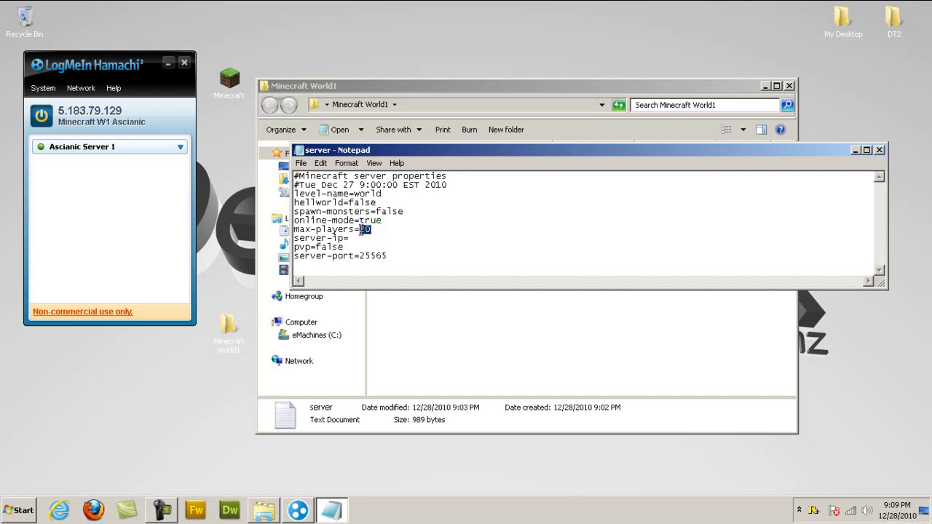
left_click(361, 229)
left_click(359, 238)
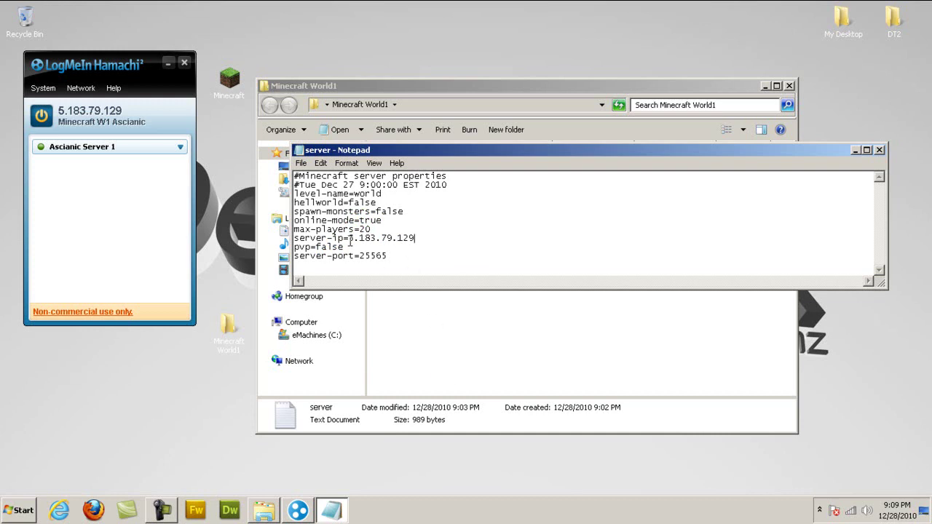
mouse_move(350, 242)
left_mouse_down()
mouse_move(415, 239)
mouse_move(348, 246)
left_mouse_up()
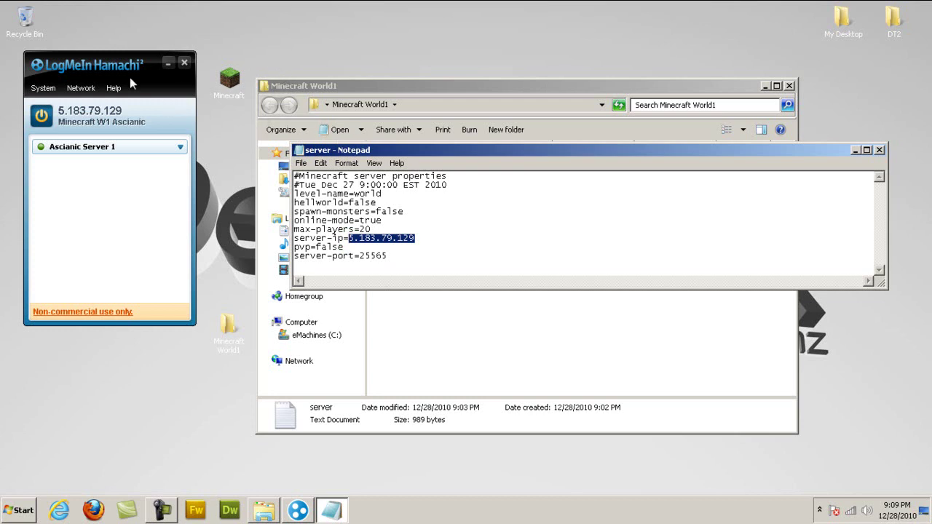
left_click(344, 246)
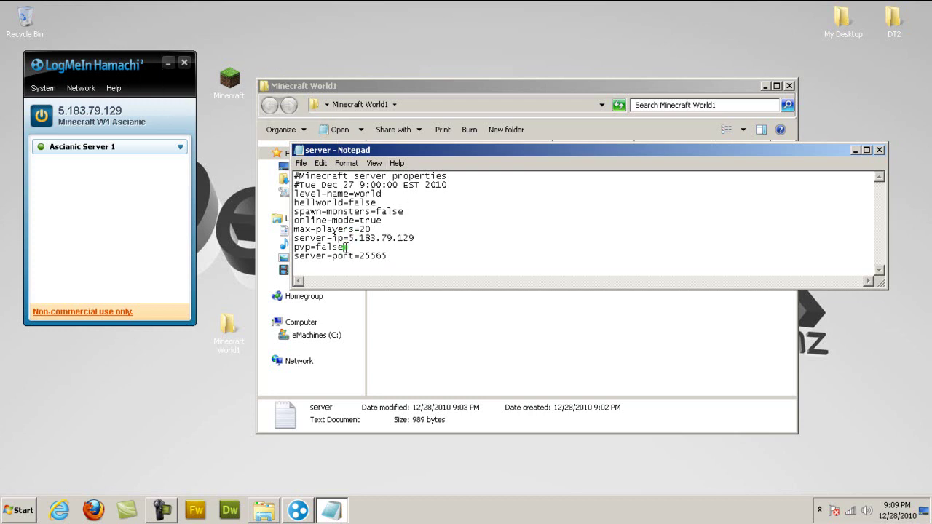
left_click_drag(343, 246, 317, 246)
- Check the server-port=25565 line and save the server properties file
left_click_drag(295, 256, 400, 258)
left_click(400, 259)
left_click(389, 258)
left_click_drag(361, 257, 293, 258)
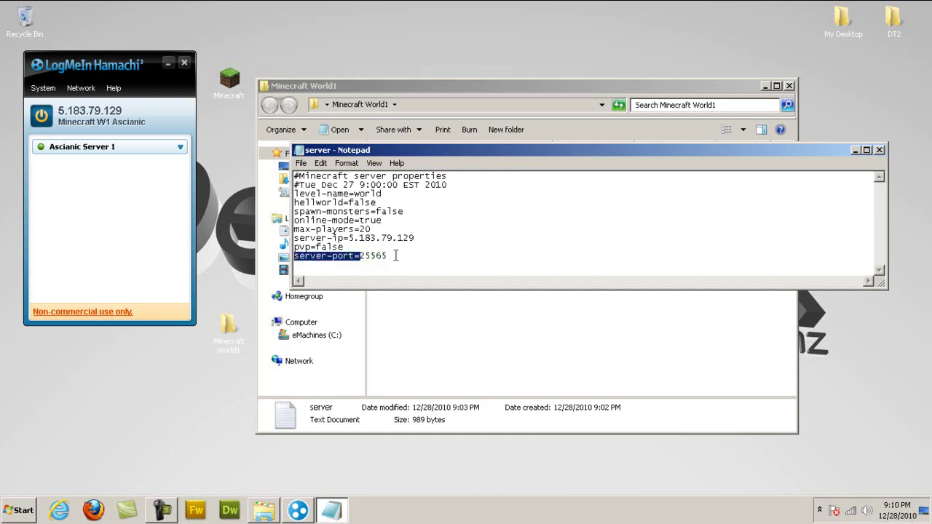
left_click(358, 257)
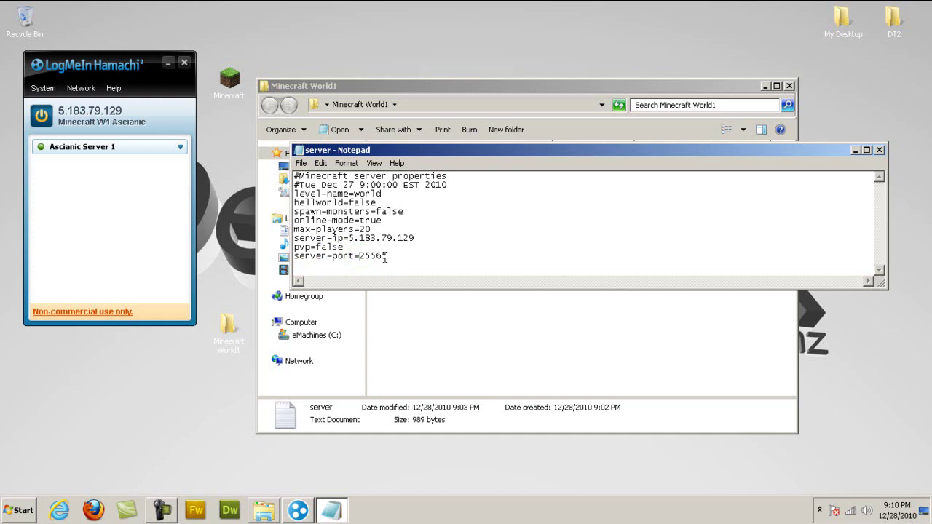
left_click(301, 163)
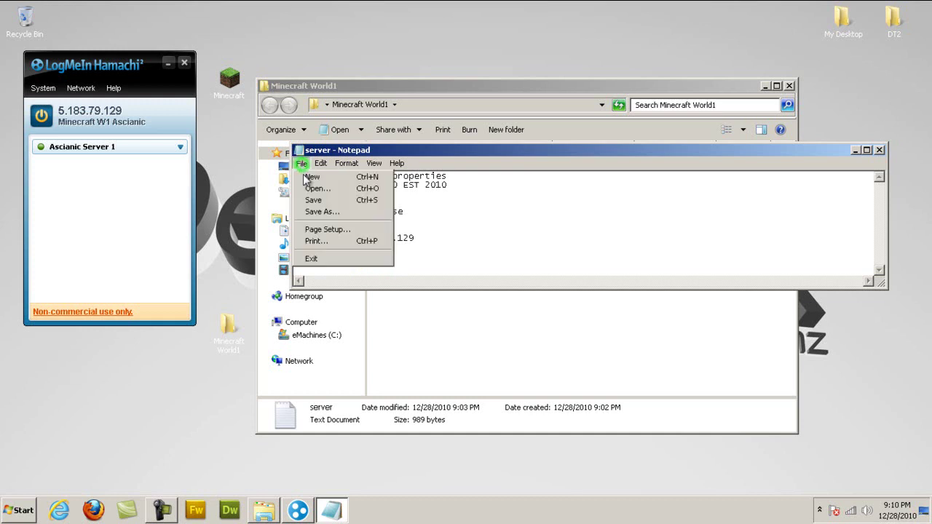
left_click(311, 200)
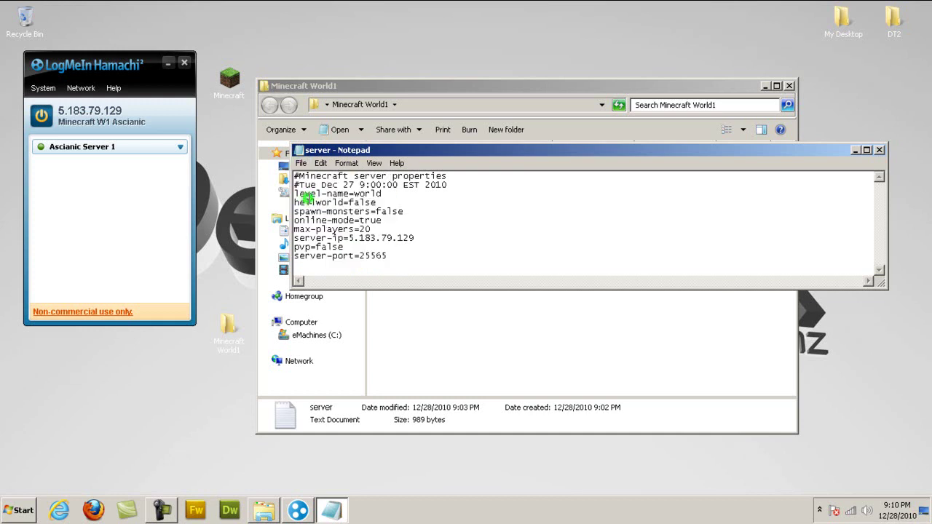
- Close the edited server file and launch Minecraft_Server.exe, allowing it past the security warning
left_click(878, 150)
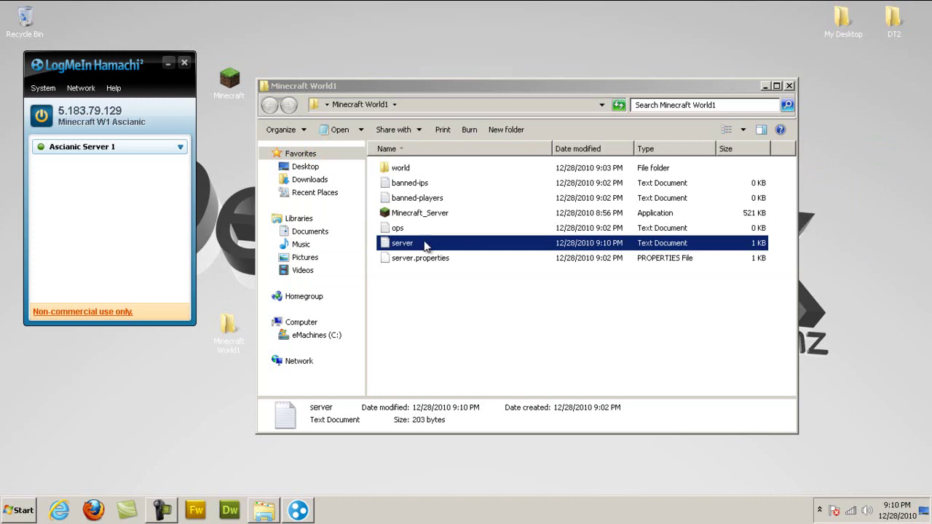
double_click(417, 214)
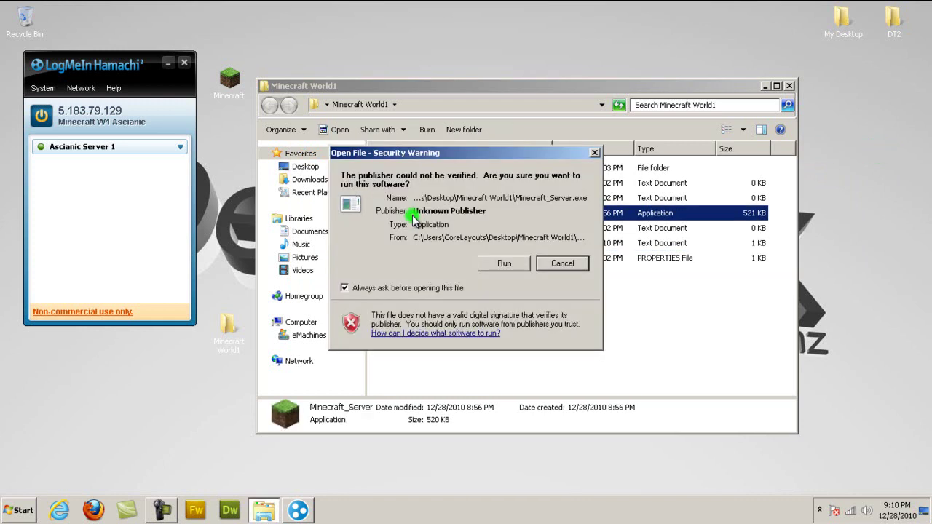
left_click(505, 264)
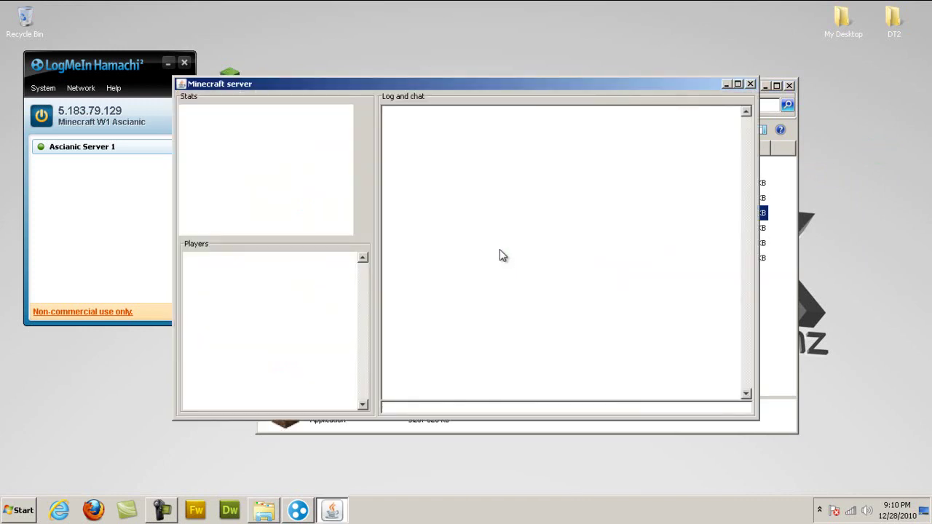
- Minimize the server, Hamachi and Minecraft World1 windows and select the Minecraft desktop shortcut
left_click(725, 85)
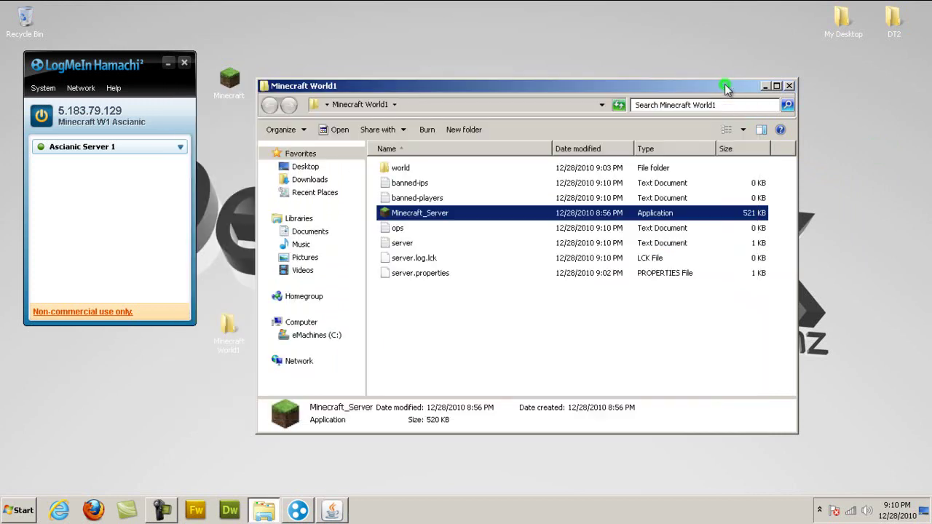
left_click(168, 62)
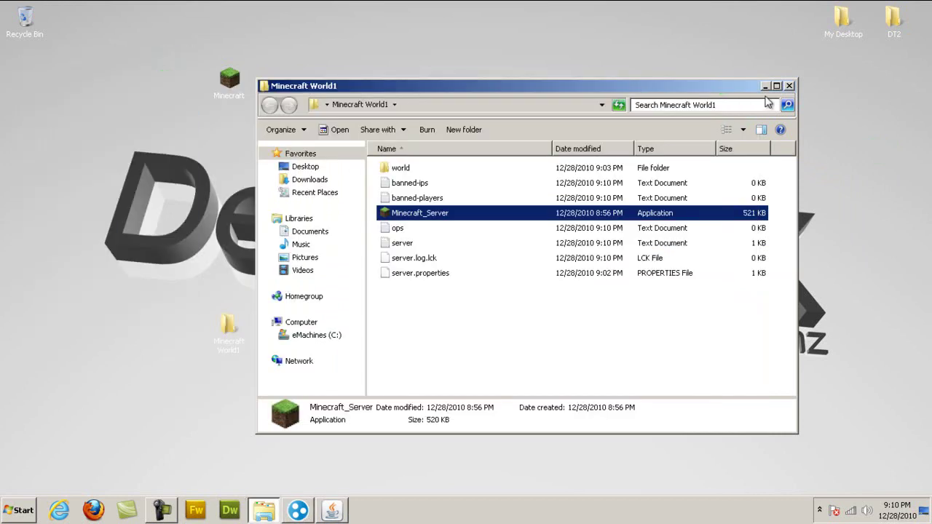
left_click(764, 86)
left_click(230, 80)
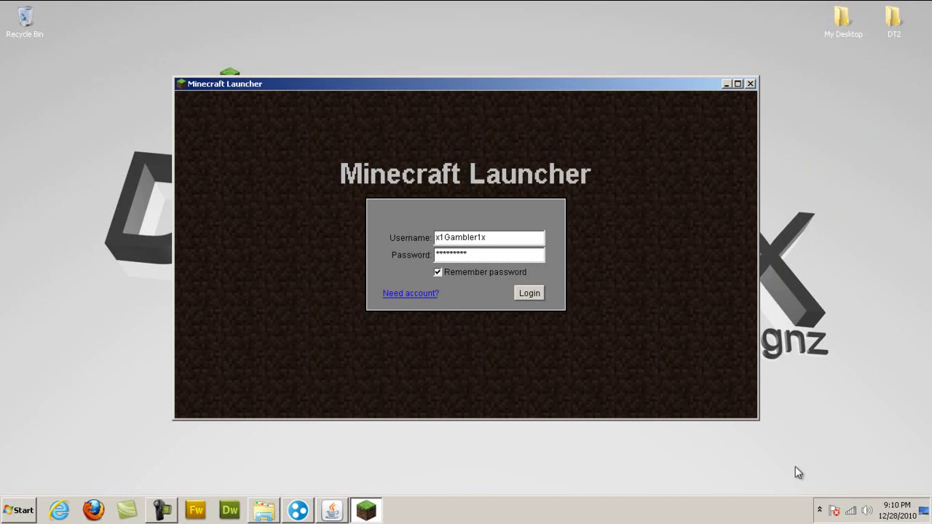
- Show the system tray's hidden icons to check Hamachi's status
left_click(819, 509)
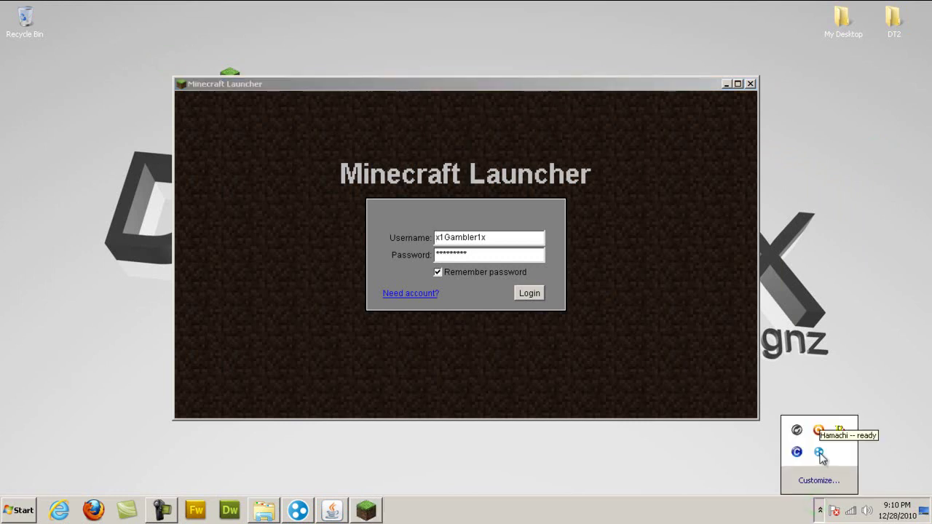